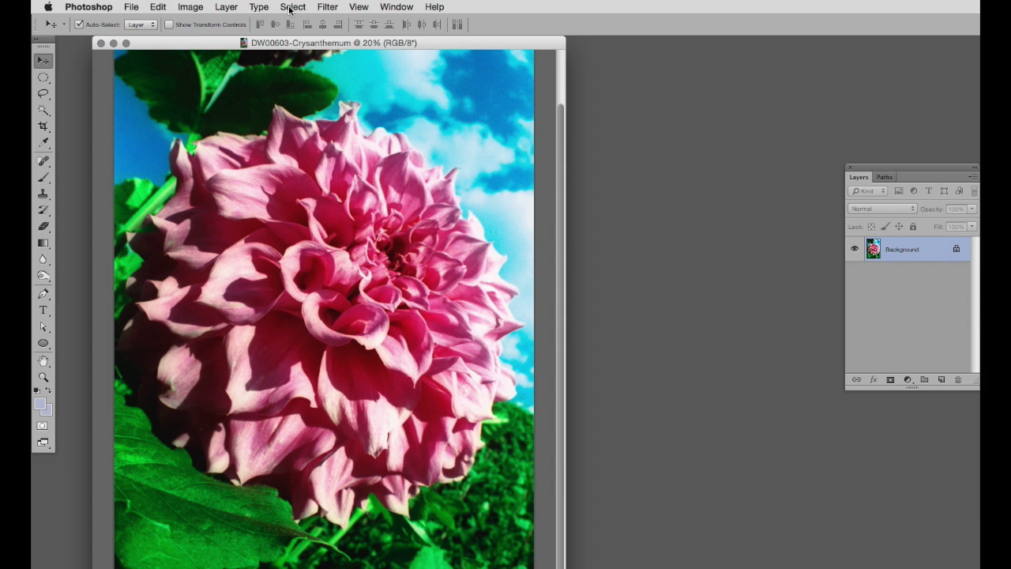
Open the Select menu on the chrysanthemum photo.
{"action": "left_click", "coordinate": [291, 8]}
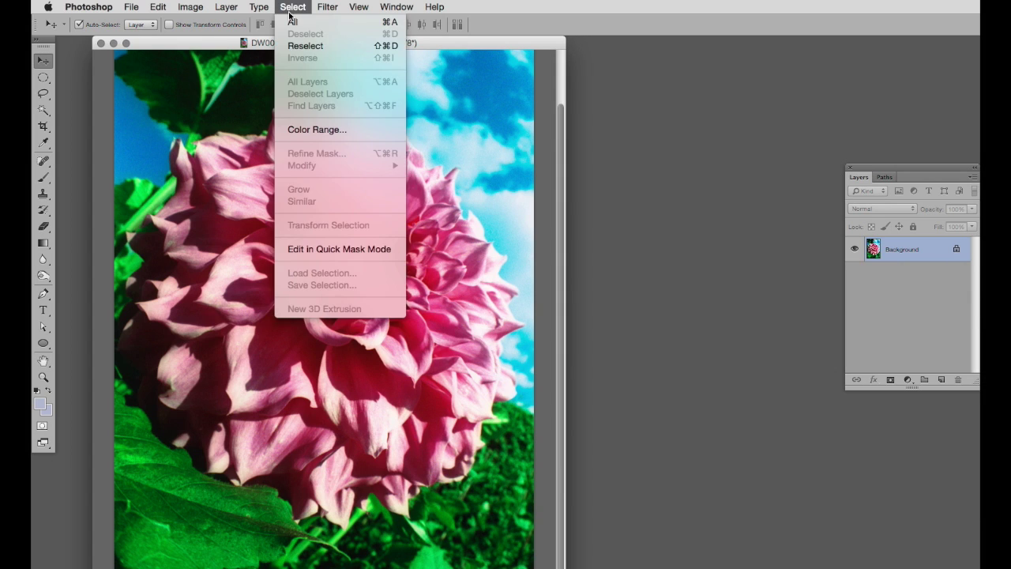
Select the chrysanthemum's red petal areas using Color Range set to Reds.
{"action": "left_click", "coordinate": [309, 129]}
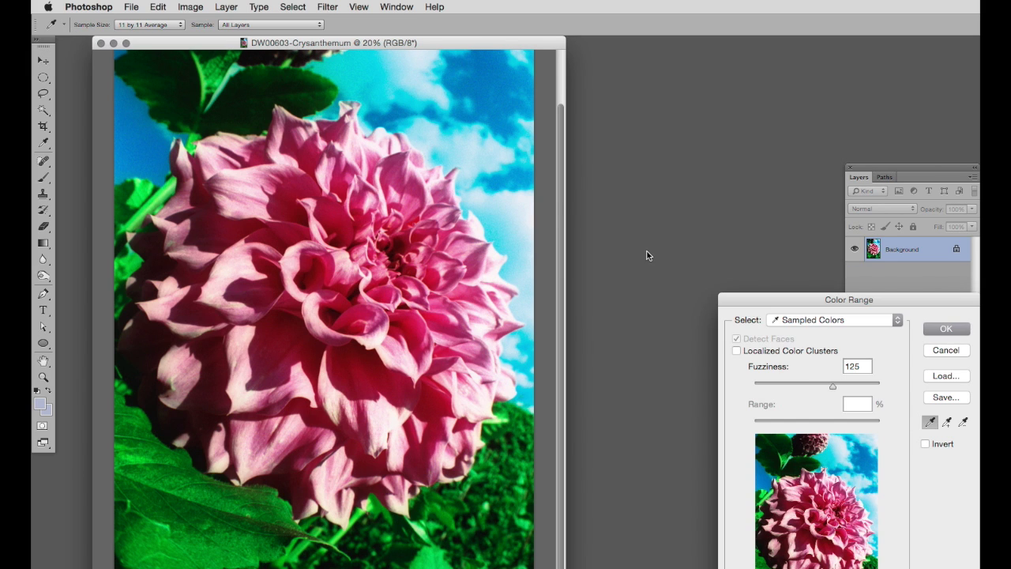
{"action": "left_click", "coordinate": [887, 318]}
{"action": "left_click", "coordinate": [885, 345]}
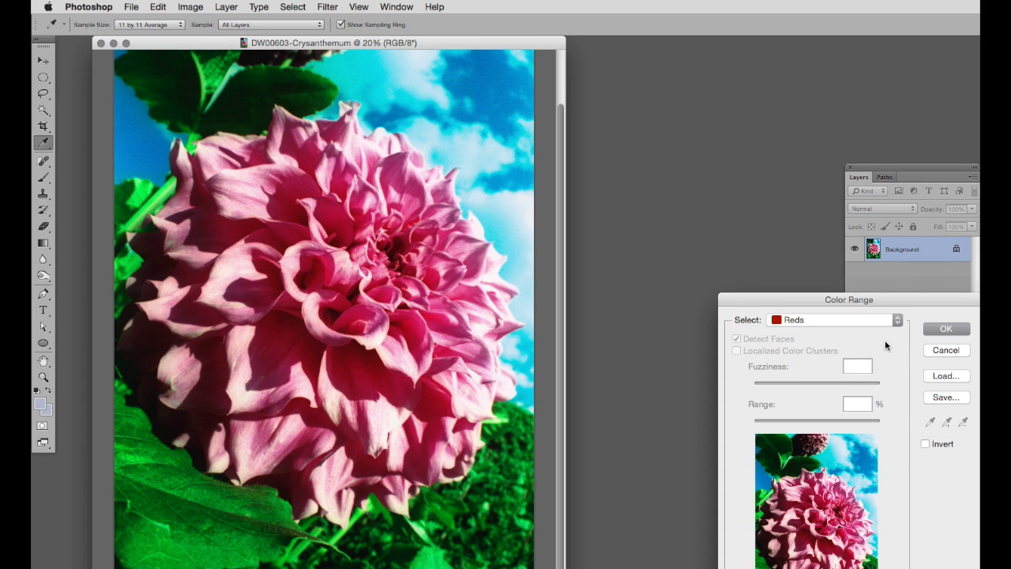
{"action": "left_click", "coordinate": [944, 329]}
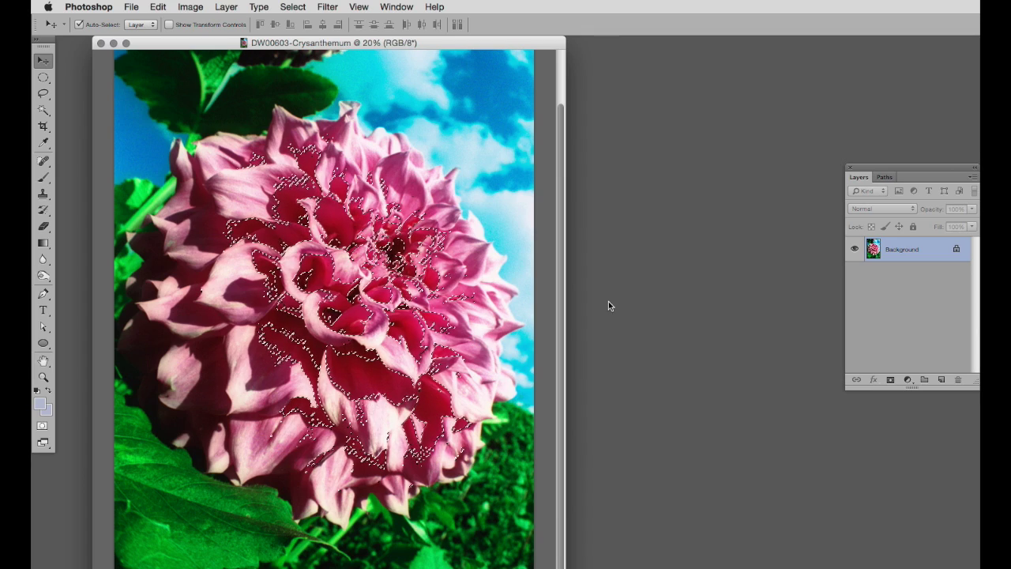
Add a Hue/Saturation layer shifting the reds' hue toward purple, with saturation raised slightly.
{"action": "left_click", "coordinate": [907, 380]}
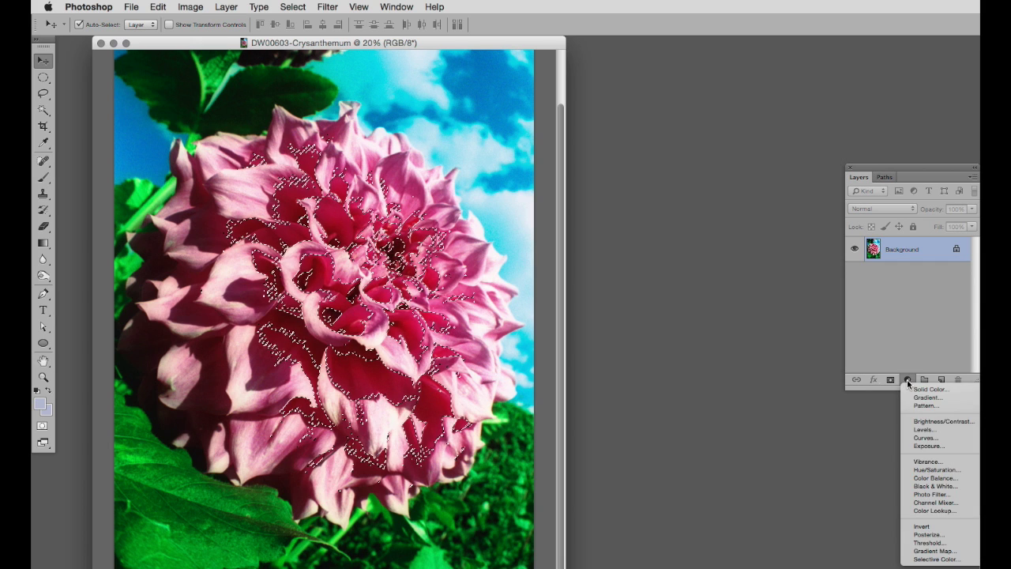
{"action": "left_click", "coordinate": [936, 470]}
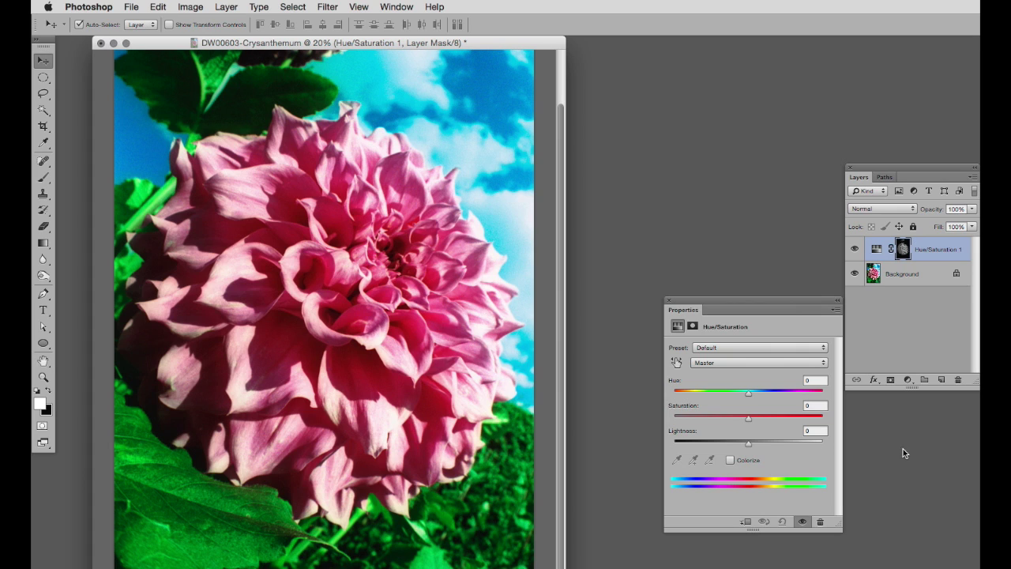
{"action": "left_click_drag", "start_coordinate": [749, 391], "coordinate": [703, 390]}
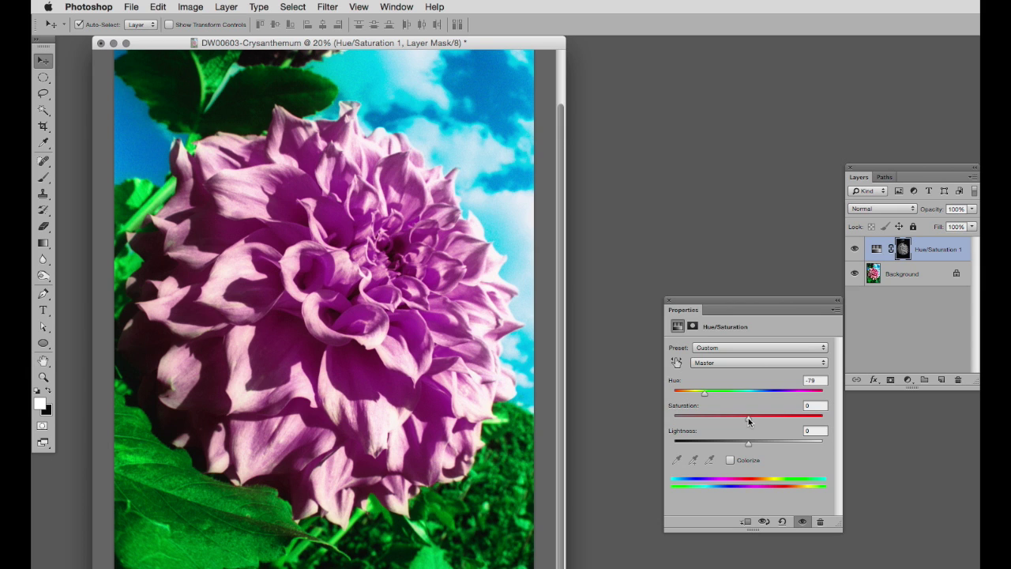
{"action": "left_click_drag", "start_coordinate": [748, 421], "coordinate": [793, 424]}
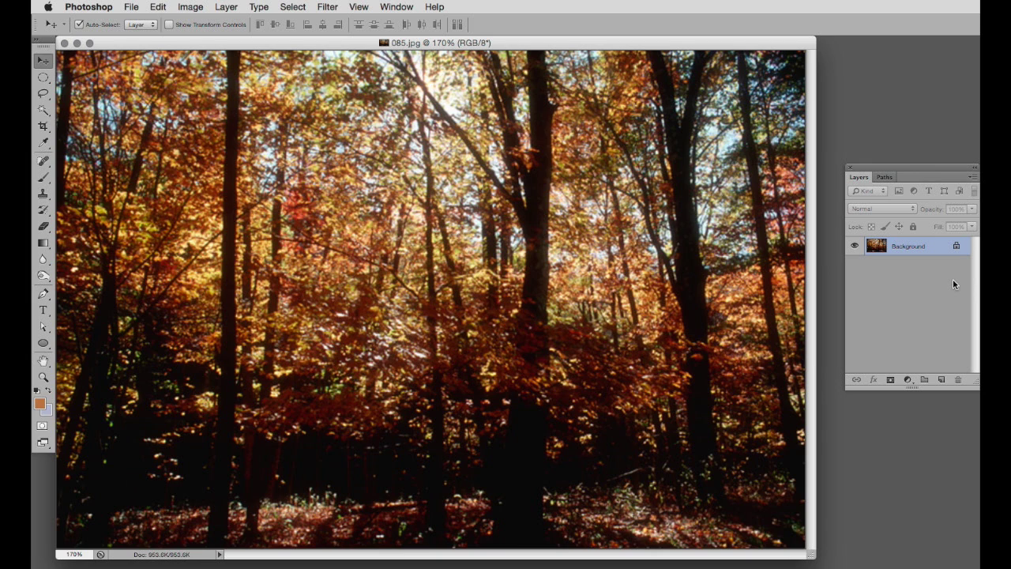
{"action": "left_click", "coordinate": [293, 8]}
Set Color Range to Sampled Colors and sample an orange foliage colour.
{"action": "left_click", "coordinate": [317, 129]}
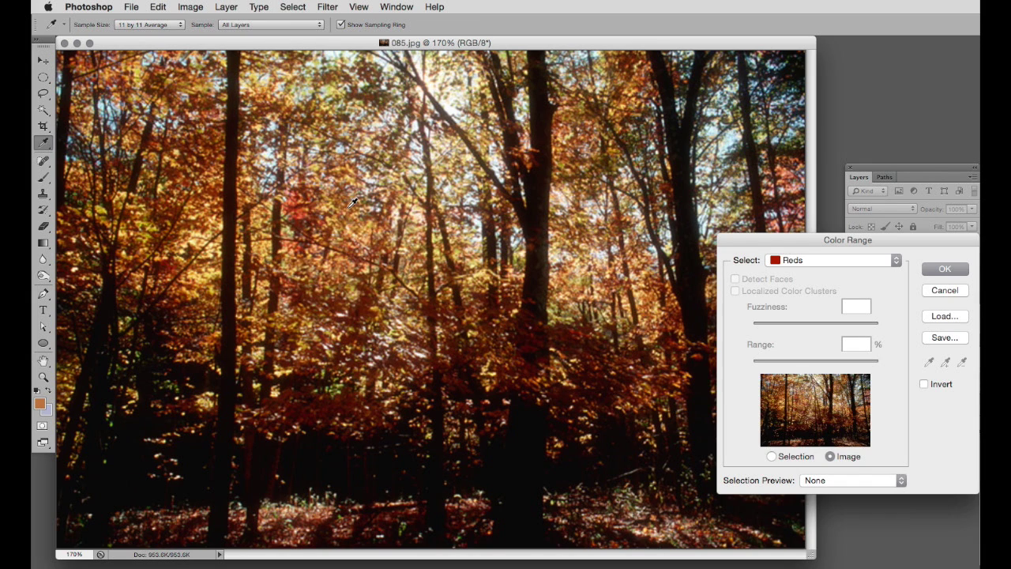
{"action": "left_click", "coordinate": [896, 260]}
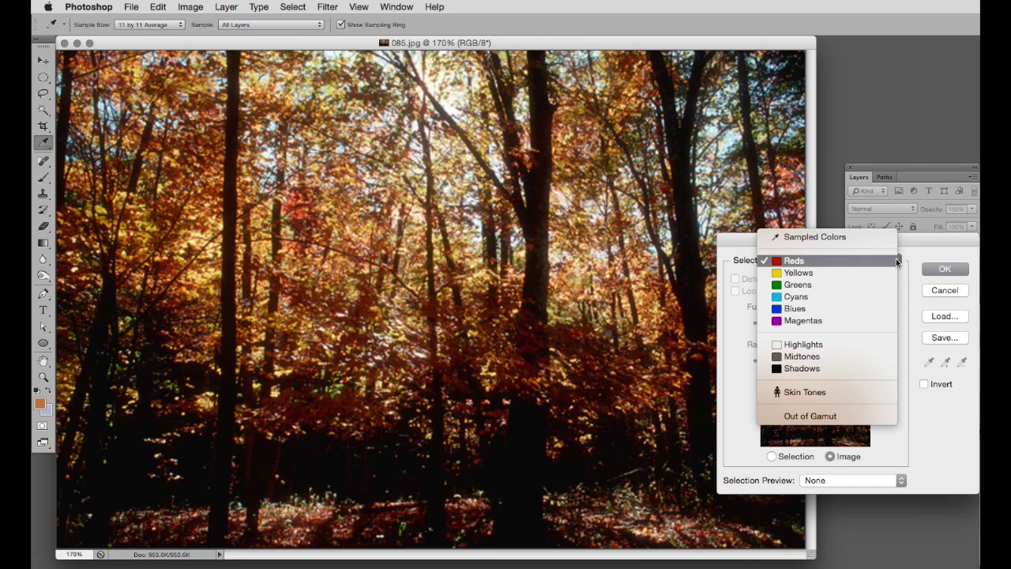
{"action": "left_click", "coordinate": [876, 239]}
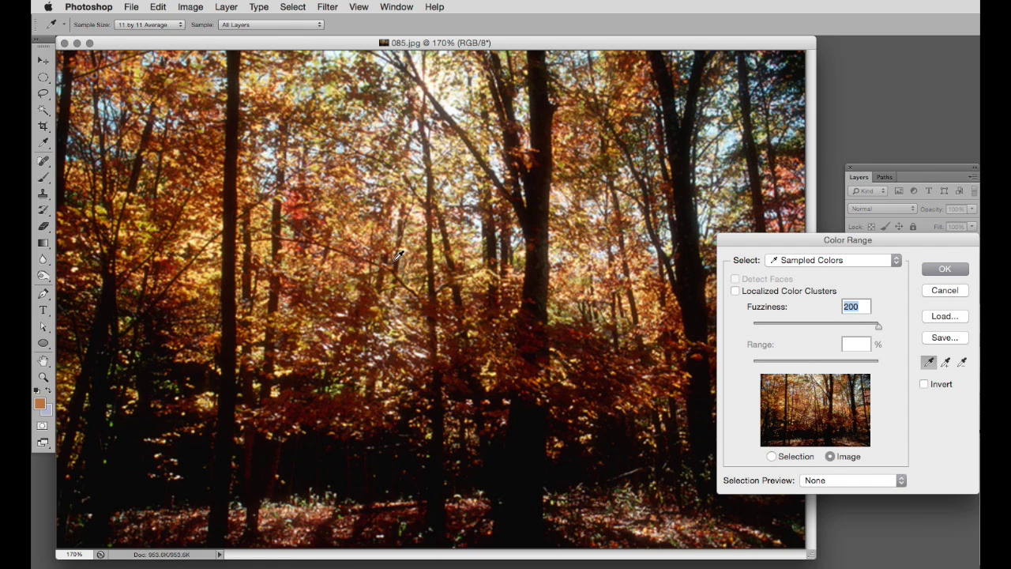
{"action": "left_click", "coordinate": [341, 263]}
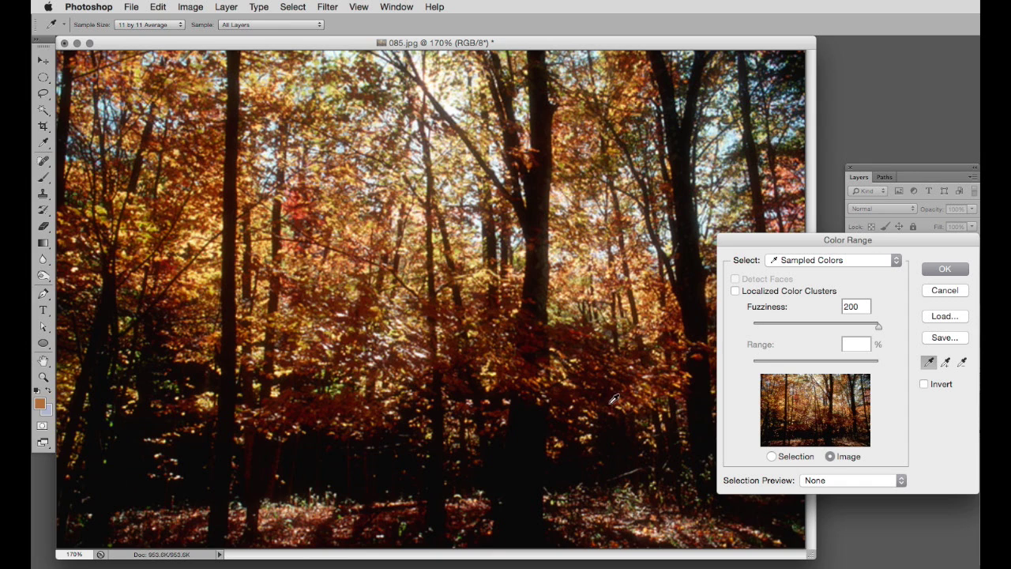
Compare Grayscale, Black Matte and White Matte previews, then confirm the selection at fuzziness 200.
{"action": "left_click", "coordinate": [771, 457]}
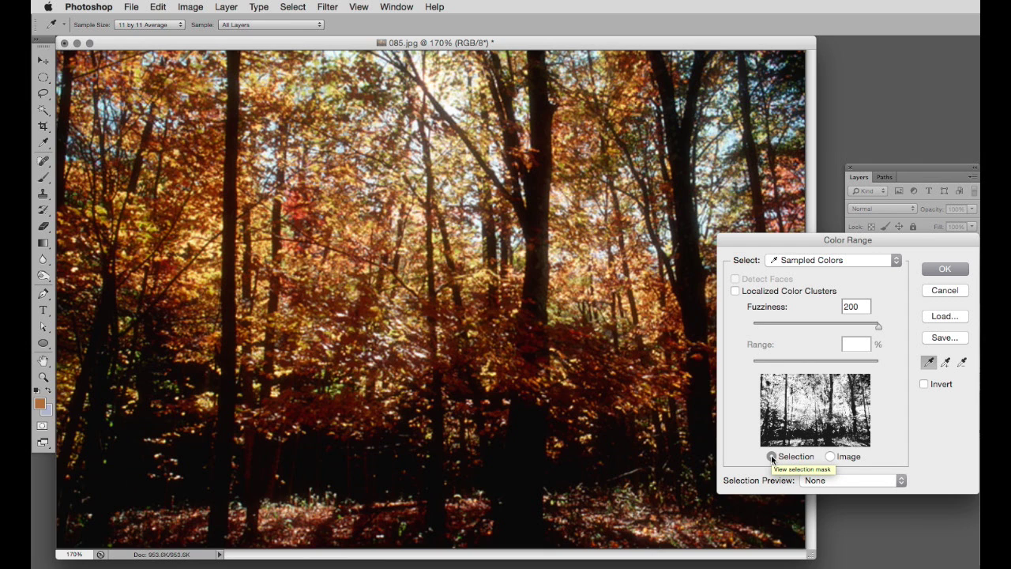
{"action": "left_click", "coordinate": [899, 482]}
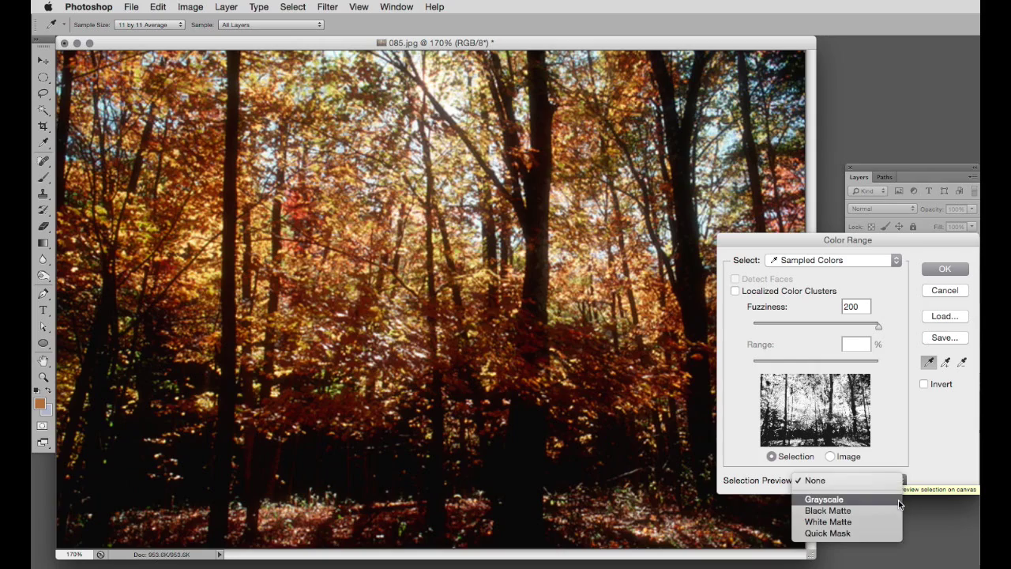
{"action": "left_click", "coordinate": [898, 499]}
{"action": "left_click", "coordinate": [901, 480]}
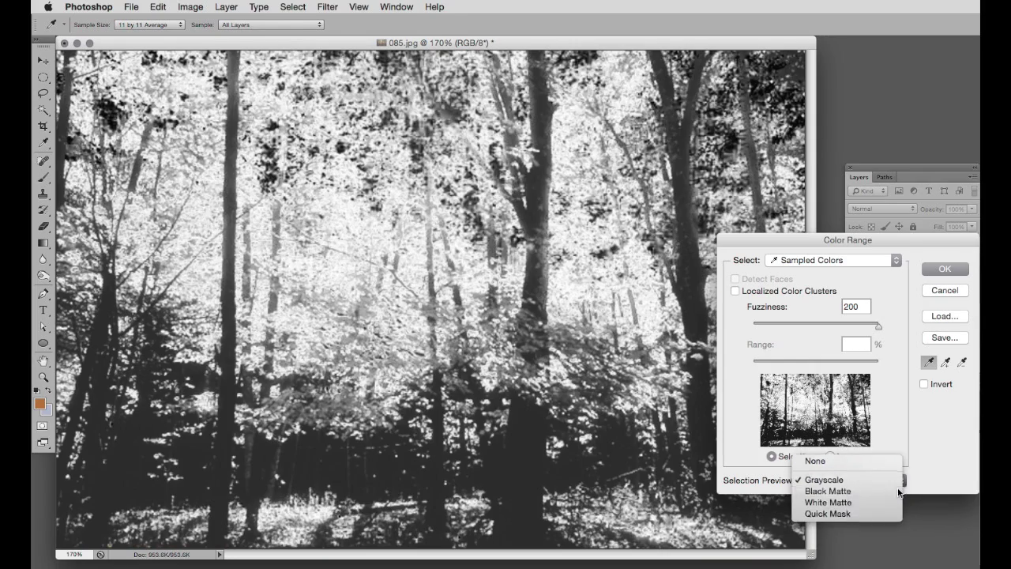
{"action": "left_click", "coordinate": [898, 492]}
{"action": "left_click", "coordinate": [899, 481]}
{"action": "left_click", "coordinate": [899, 492]}
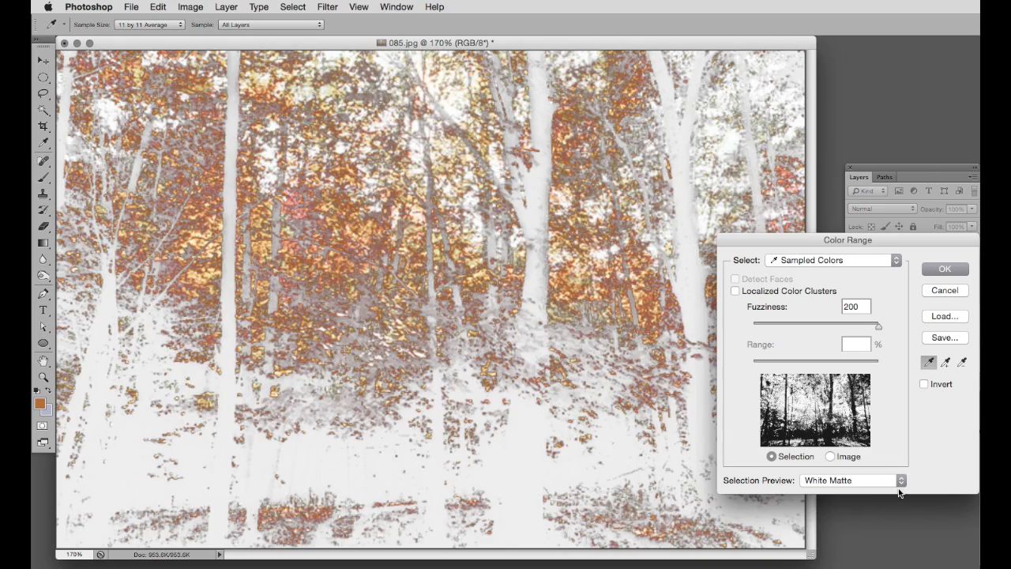
{"action": "key", "text": "super"}
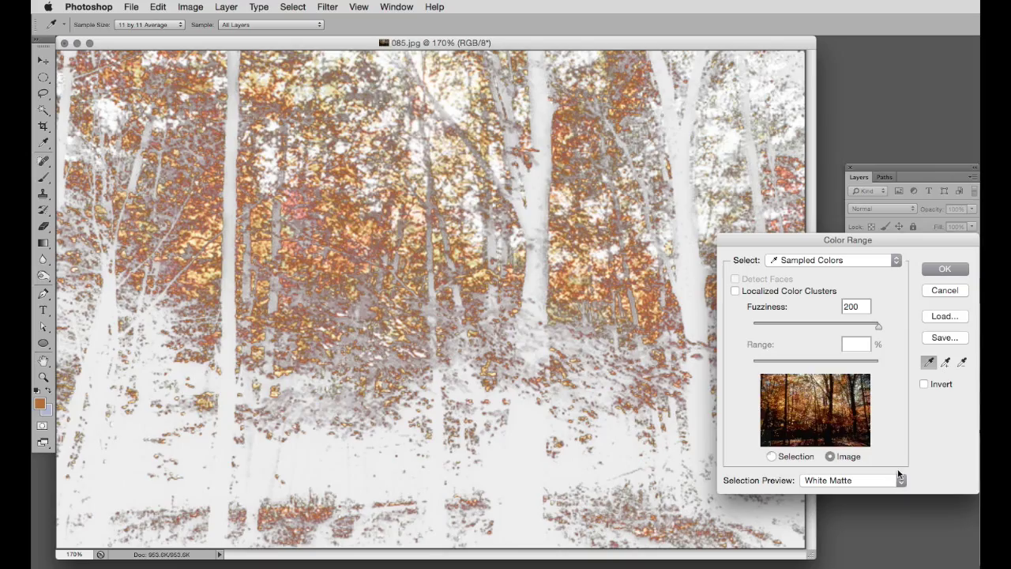
{"action": "left_click", "coordinate": [927, 268]}
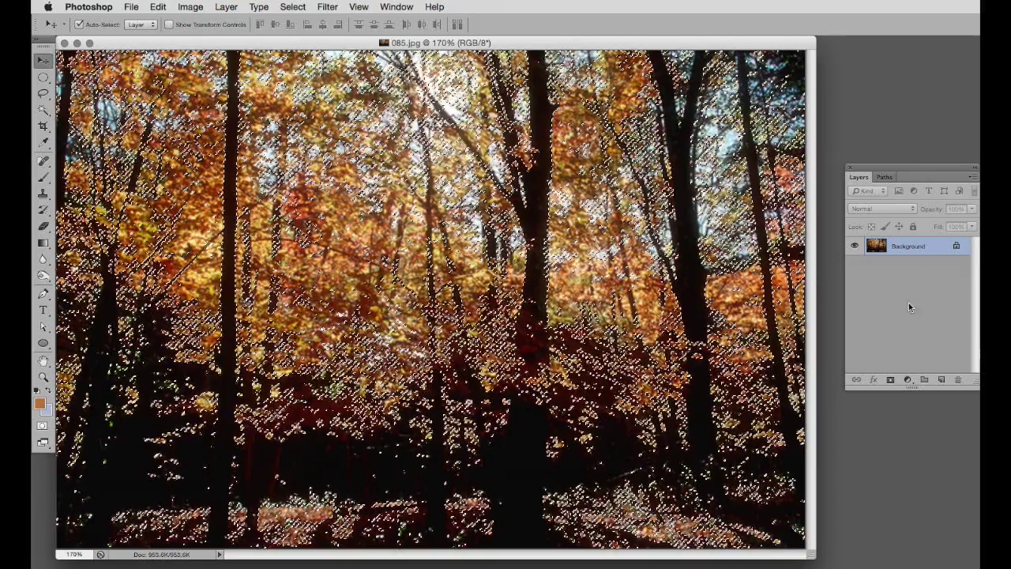
Turn the selected foliage green and more saturated with Hue/Saturation, then discard that recolouring.
{"action": "left_click", "coordinate": [908, 381]}
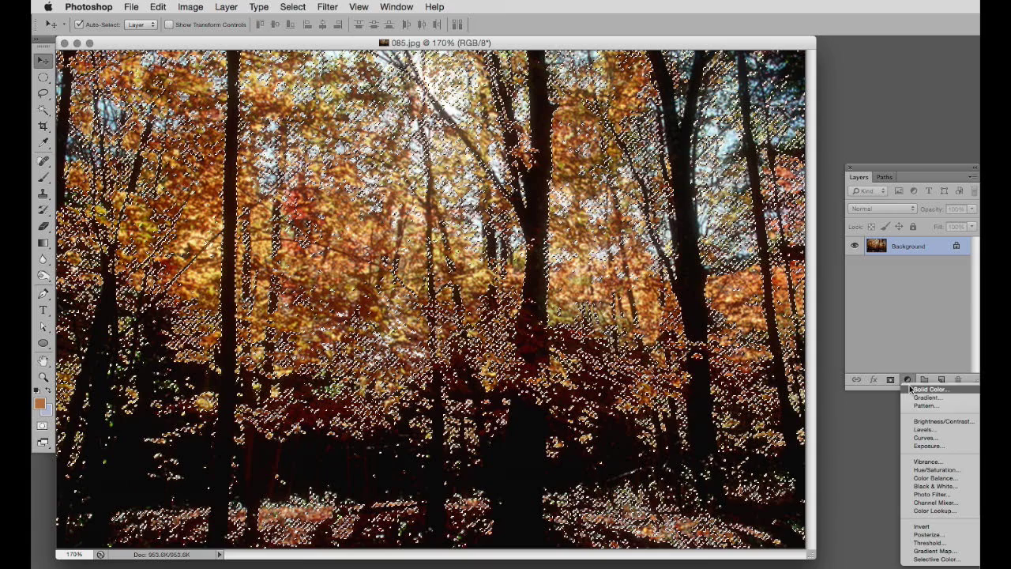
{"action": "left_click", "coordinate": [921, 470]}
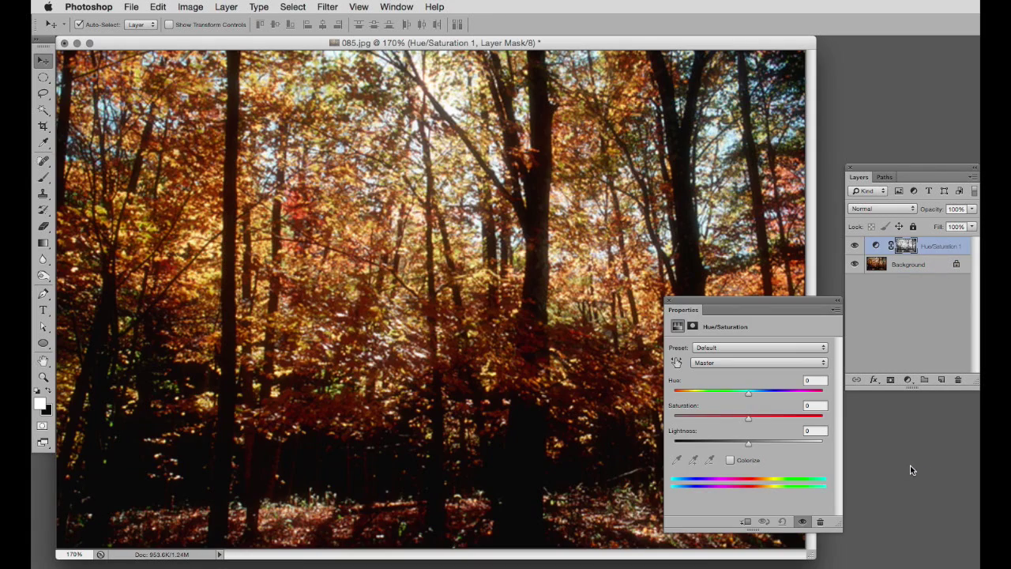
{"action": "left_click", "coordinate": [748, 396]}
{"action": "left_click_drag", "start_coordinate": [749, 397], "coordinate": [786, 392]}
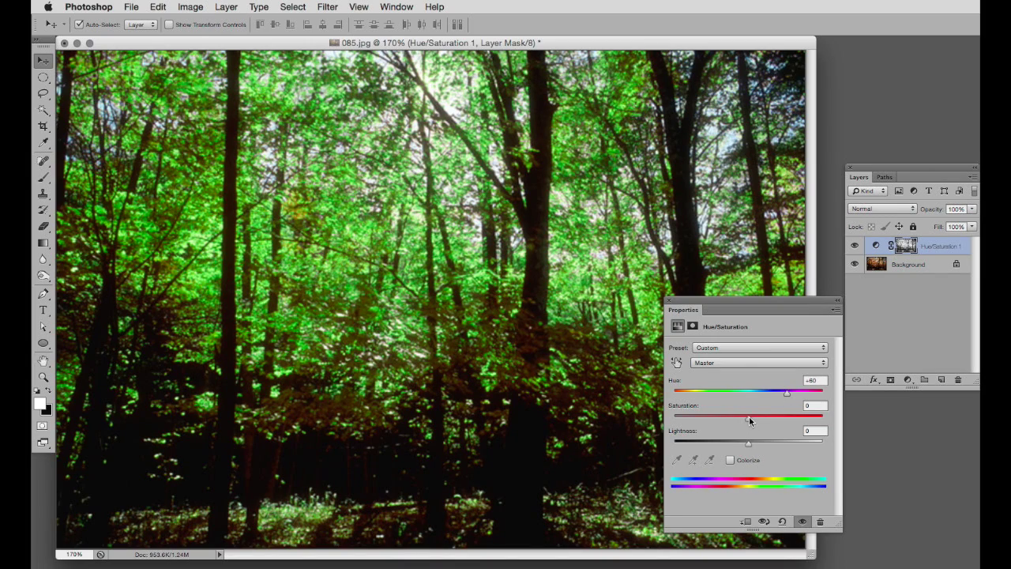
{"action": "mouse_move", "coordinate": [749, 420]}
{"action": "left_mouse_down"}
{"action": "mouse_move", "coordinate": [780, 418]}
{"action": "mouse_move", "coordinate": [761, 420]}
{"action": "left_mouse_up"}
{"action": "left_click", "coordinate": [670, 301]}
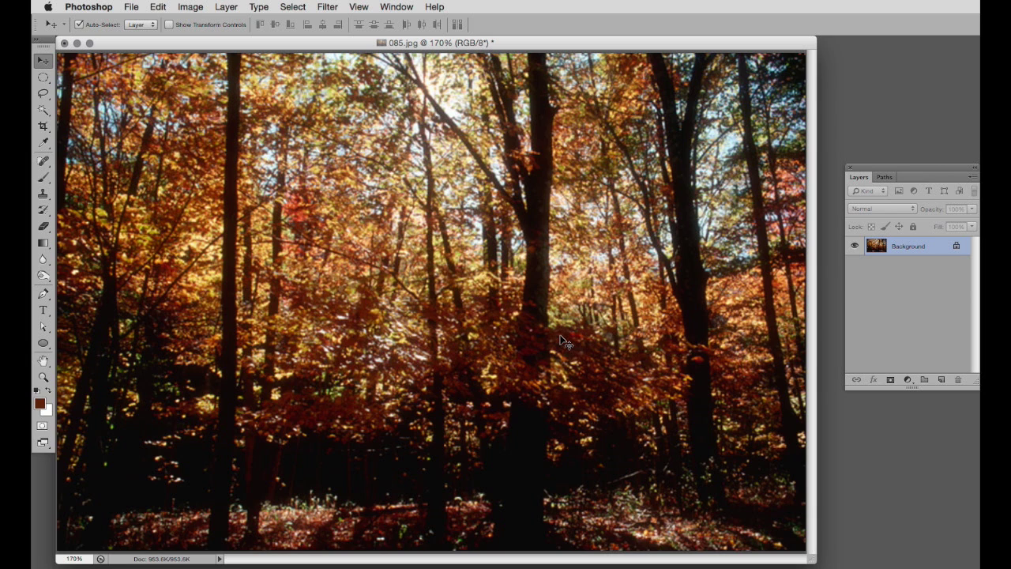
Reselect the orange foliage with Color Range sampled from a dark red leaf, fuzziness about 111.
{"action": "left_click", "coordinate": [297, 8]}
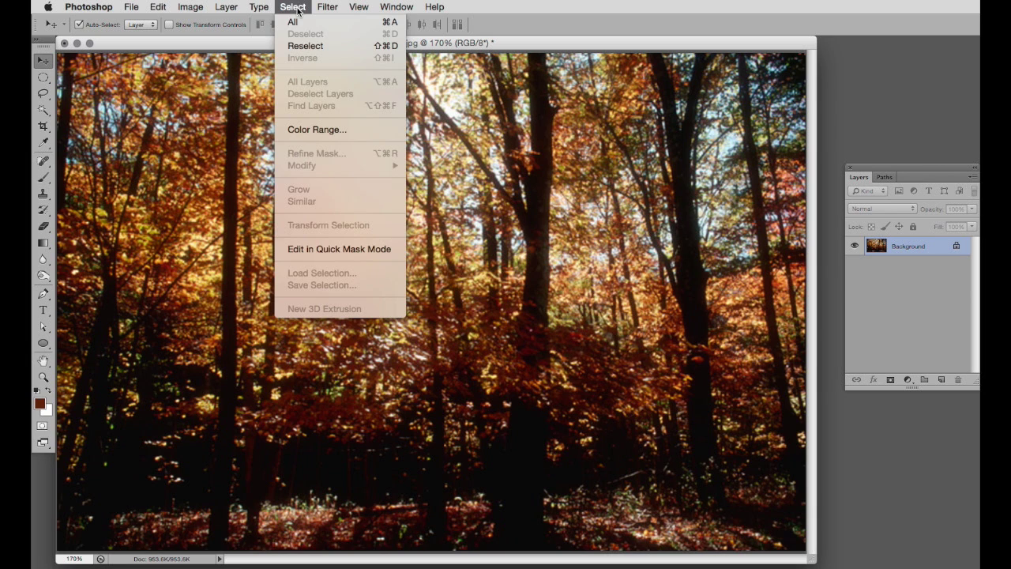
{"action": "left_click", "coordinate": [328, 129]}
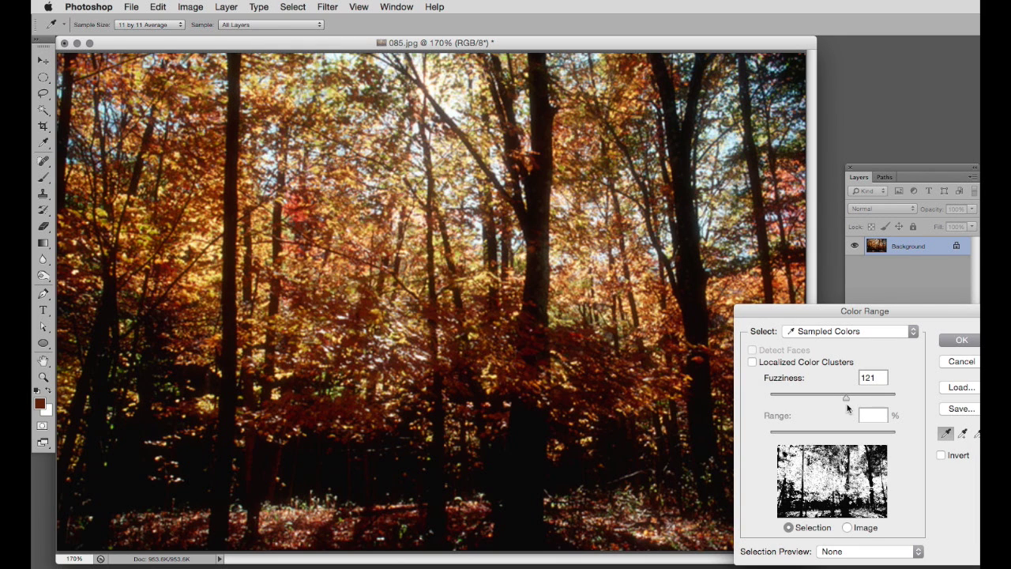
{"action": "mouse_move", "coordinate": [847, 401]}
{"action": "left_mouse_down"}
{"action": "mouse_move", "coordinate": [894, 398]}
{"action": "mouse_move", "coordinate": [826, 396]}
{"action": "mouse_move", "coordinate": [849, 398]}
{"action": "left_mouse_up"}
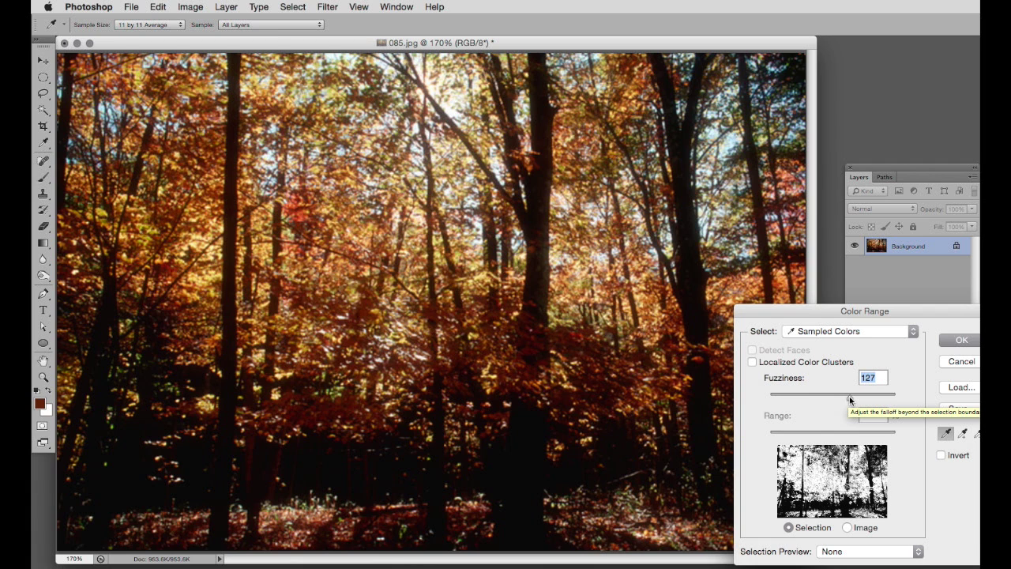
{"action": "left_click", "coordinate": [947, 435]}
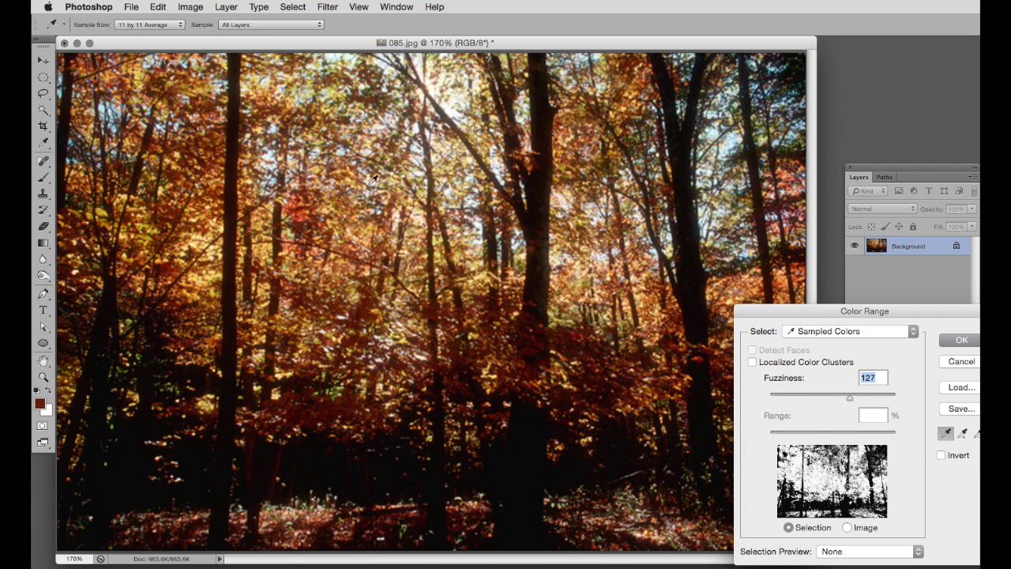
{"action": "left_click", "coordinate": [356, 243]}
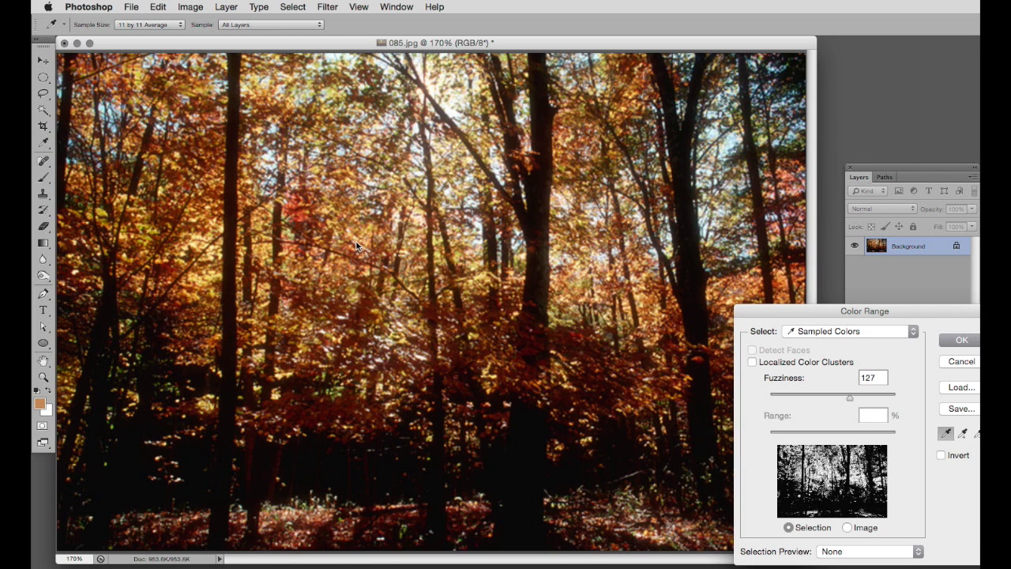
{"action": "left_click", "coordinate": [361, 314]}
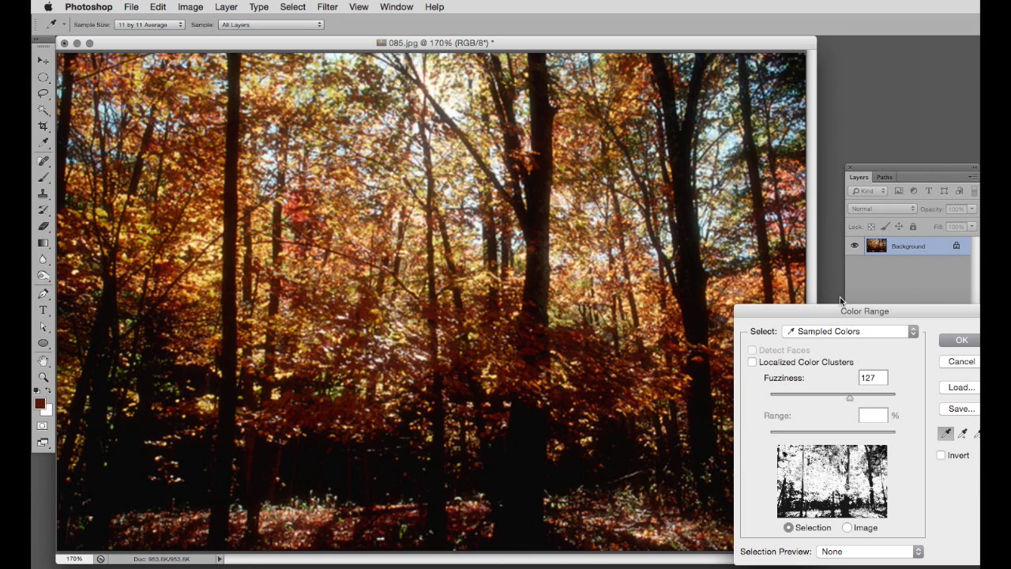
{"action": "mouse_move", "coordinate": [850, 397]}
{"action": "left_mouse_down"}
{"action": "mouse_move", "coordinate": [826, 397]}
{"action": "mouse_move", "coordinate": [836, 401]}
{"action": "left_mouse_up"}
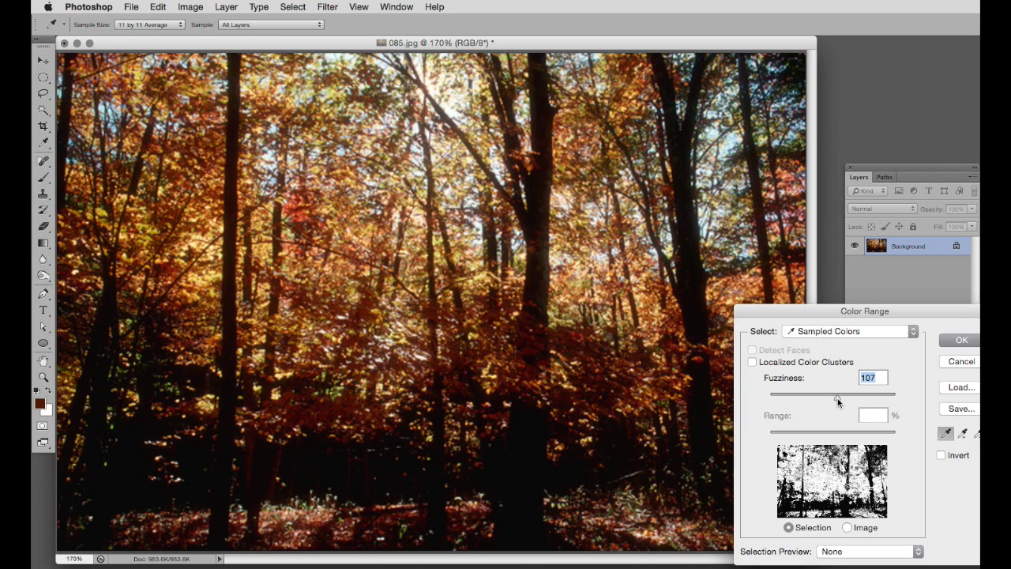
{"action": "left_click_drag", "start_coordinate": [837, 398], "coordinate": [839, 397]}
{"action": "left_click", "coordinate": [947, 340]}
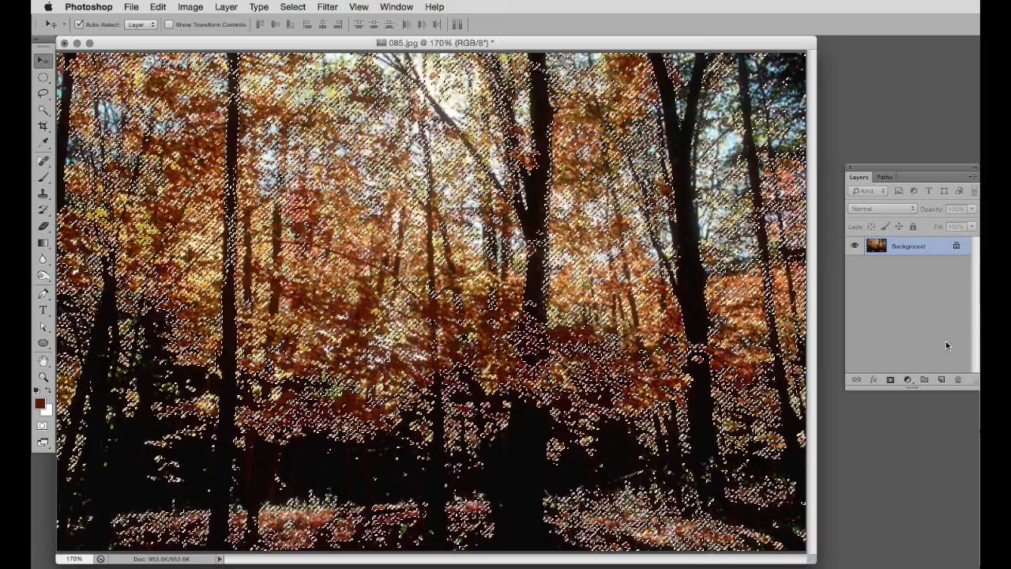
Add a Hue/Saturation layer at Hue about +108 with slightly lower saturation, turning the foliage green.
{"action": "left_click", "coordinate": [908, 380]}
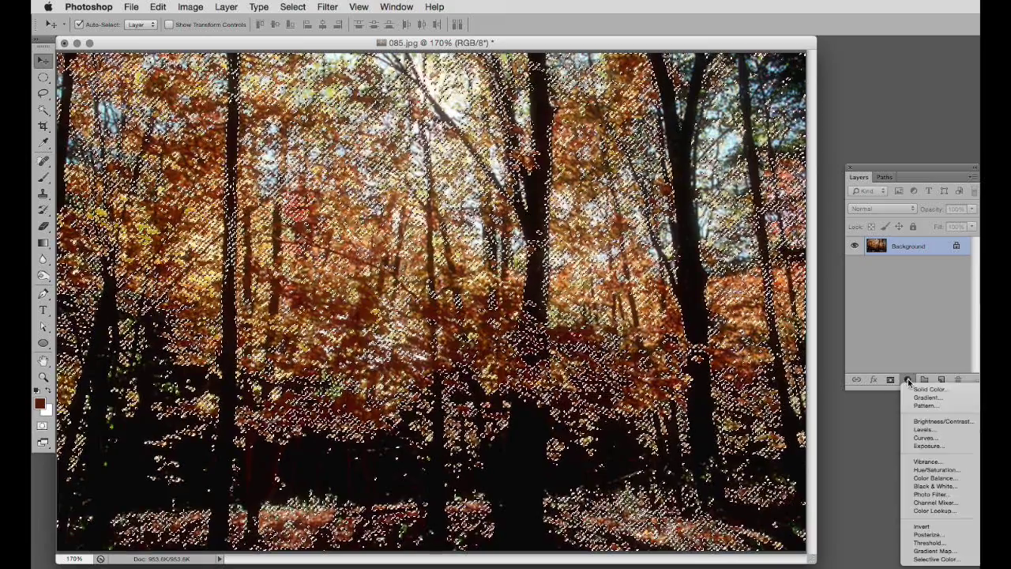
{"action": "left_click", "coordinate": [917, 469]}
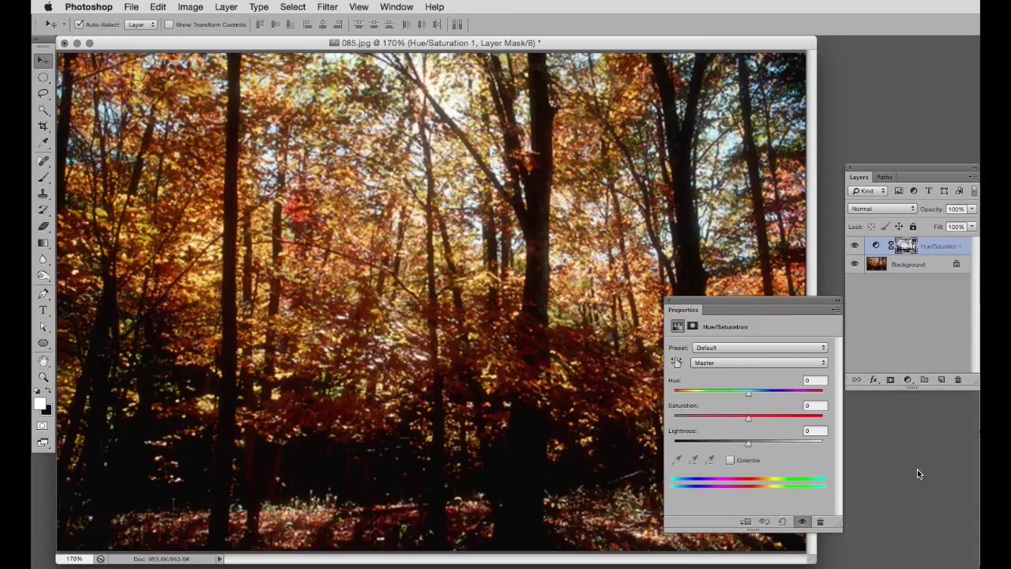
{"action": "left_click_drag", "start_coordinate": [749, 396], "coordinate": [802, 401]}
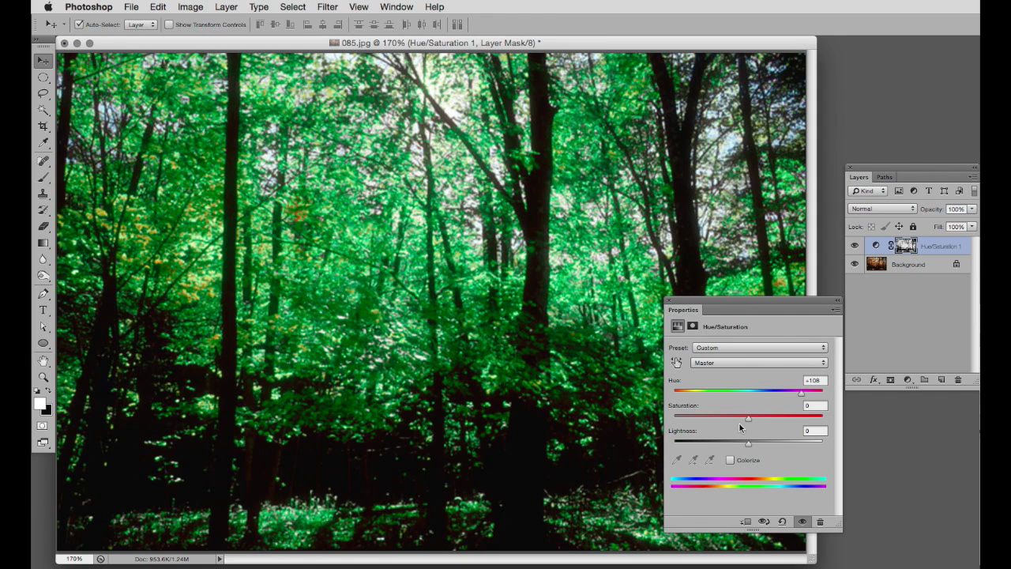
{"action": "mouse_move", "coordinate": [748, 418]}
{"action": "left_mouse_down"}
{"action": "mouse_move", "coordinate": [738, 417]}
{"action": "mouse_move", "coordinate": [794, 418]}
{"action": "mouse_move", "coordinate": [755, 418]}
{"action": "left_mouse_up"}
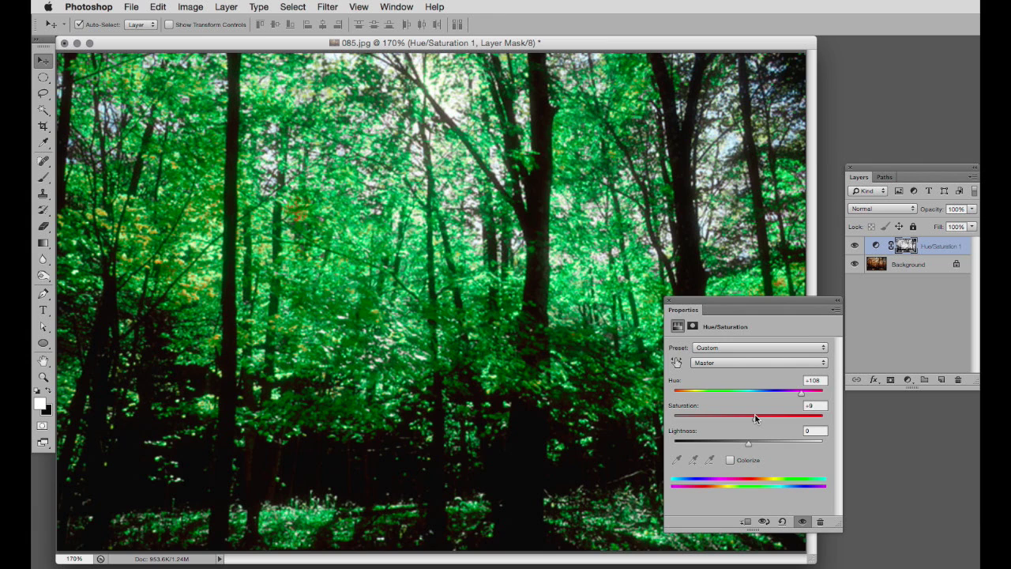
{"action": "left_click", "coordinate": [668, 301]}
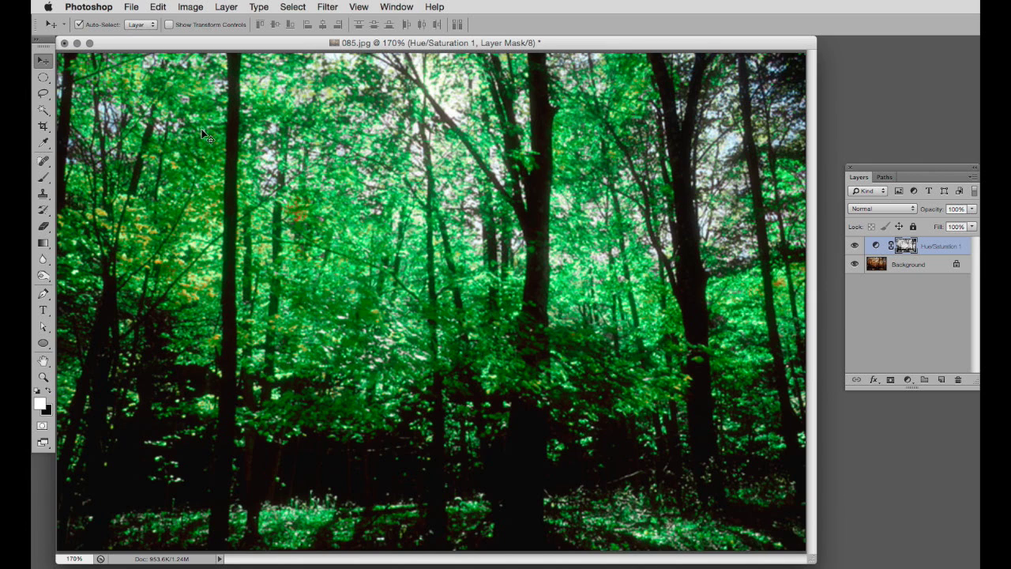
Paint white on the adjustment mask to turn leftover orange leaves on left and right trees green.
{"action": "left_click", "coordinate": [43, 178]}
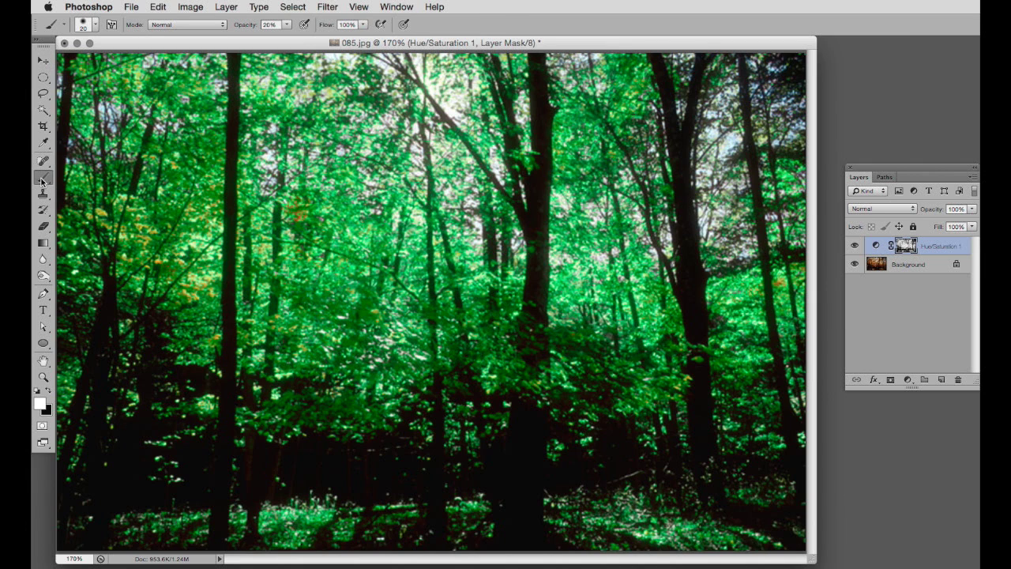
{"action": "key", "text": "x"}
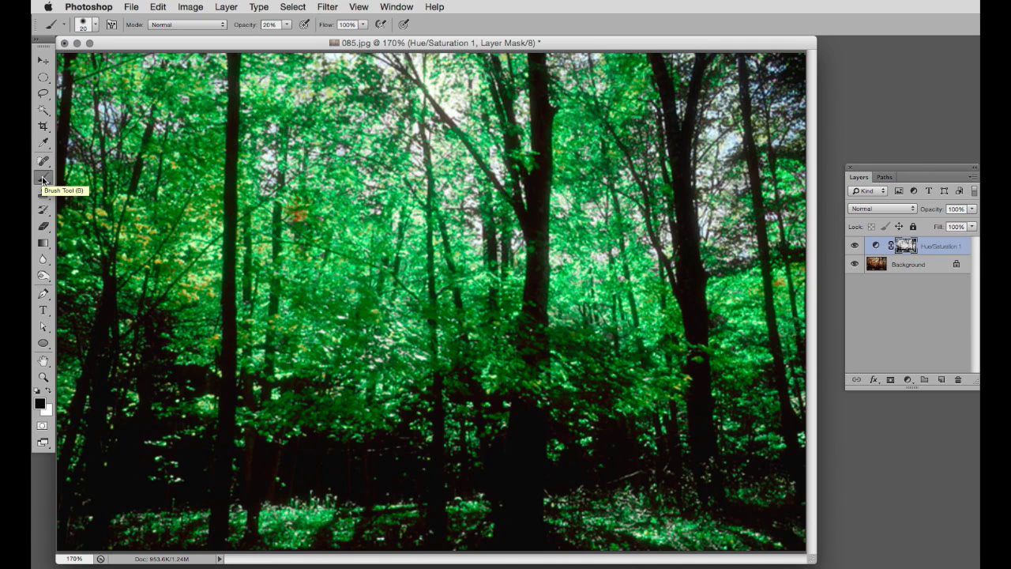
{"action": "key", "text": "x"}
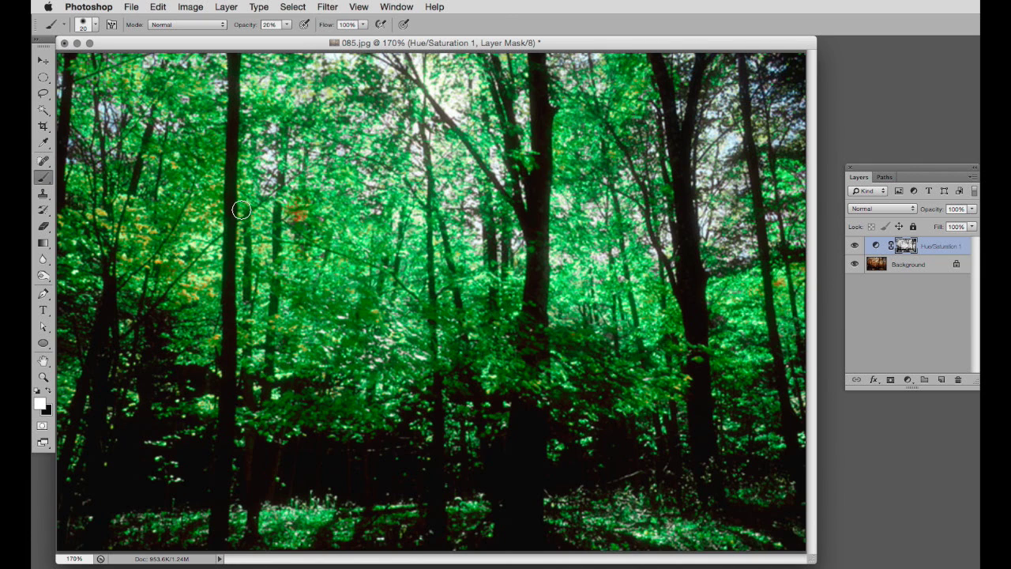
{"action": "mouse_move", "coordinate": [294, 217]}
{"action": "left_mouse_down"}
{"action": "mouse_move", "coordinate": [317, 222]}
{"action": "mouse_move", "coordinate": [295, 204]}
{"action": "mouse_move", "coordinate": [292, 220]}
{"action": "left_mouse_up"}
{"action": "left_click_drag", "start_coordinate": [780, 282], "coordinate": [784, 285]}
{"action": "left_click_drag", "start_coordinate": [204, 298], "coordinate": [203, 281]}
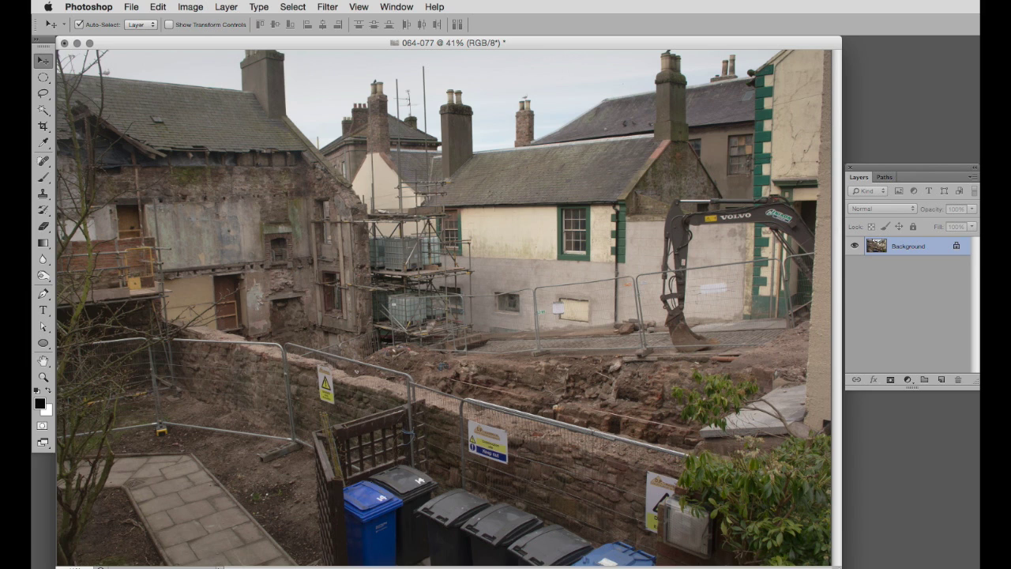
{"action": "left_click", "coordinate": [304, 7]}
Select the building-site photo's midtones with Color Range, switching from Highlights to Midtones.
{"action": "left_click", "coordinate": [320, 129]}
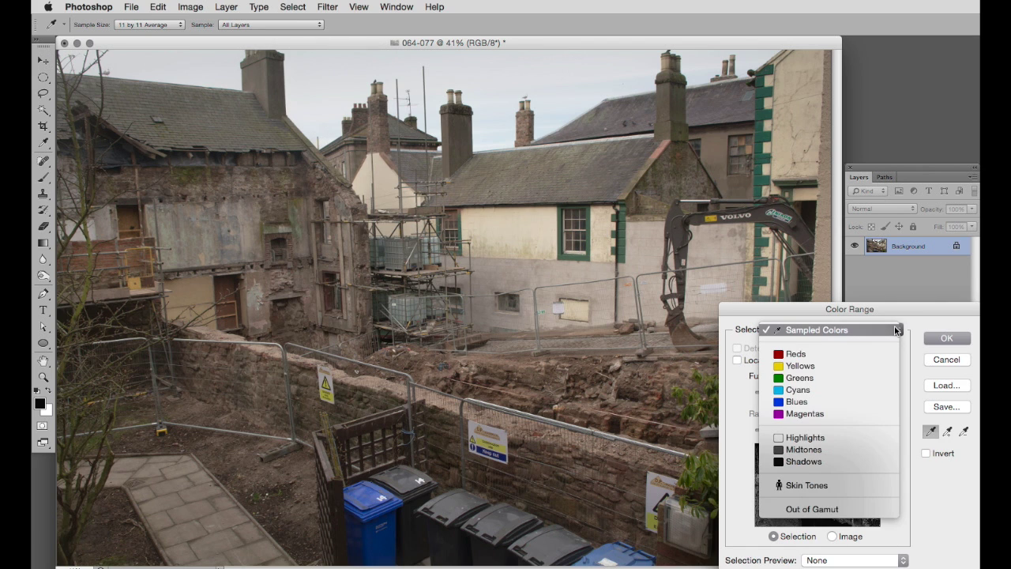
{"action": "left_click", "coordinate": [896, 329]}
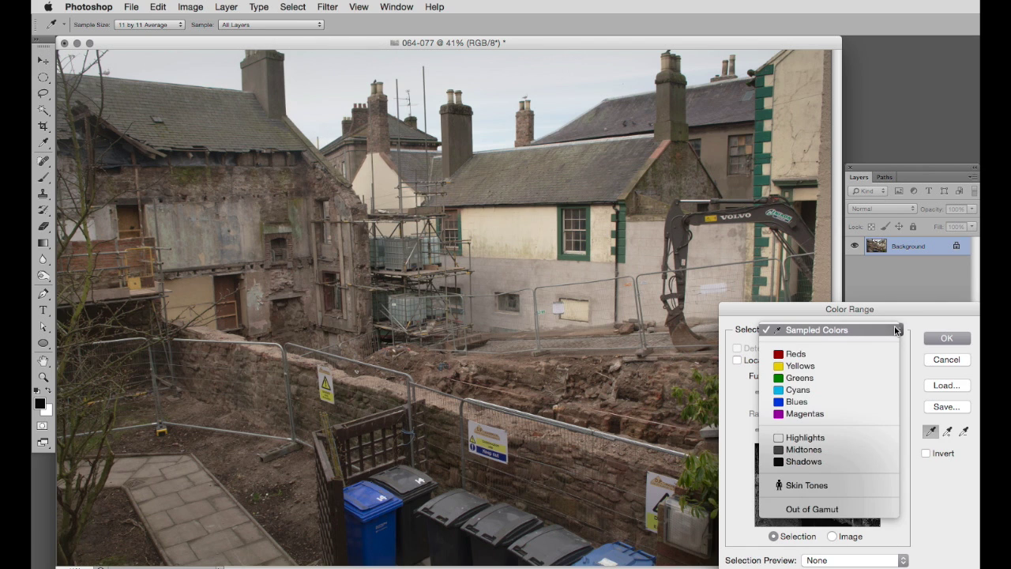
{"action": "left_click", "coordinate": [886, 435]}
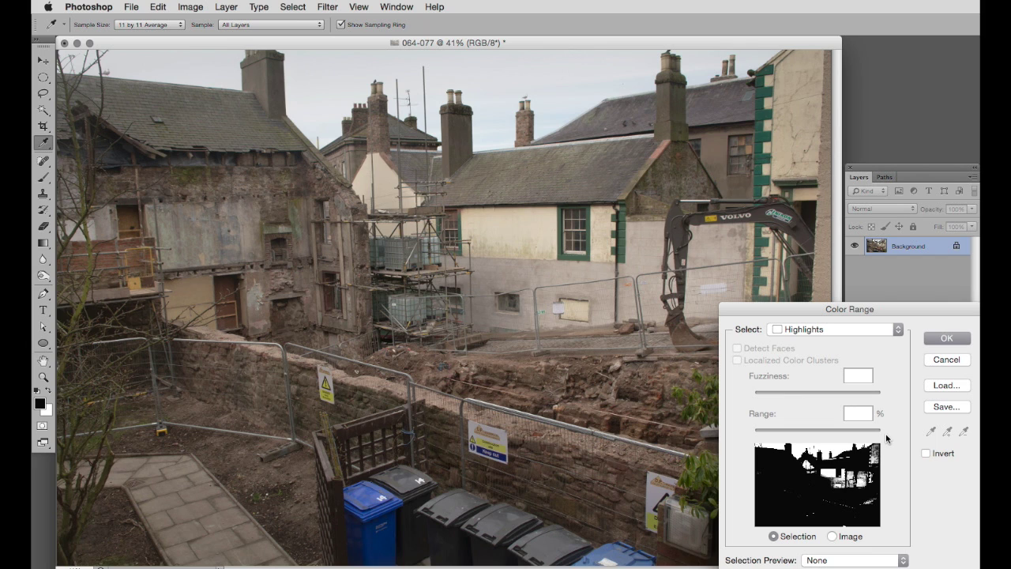
{"action": "left_click", "coordinate": [897, 329]}
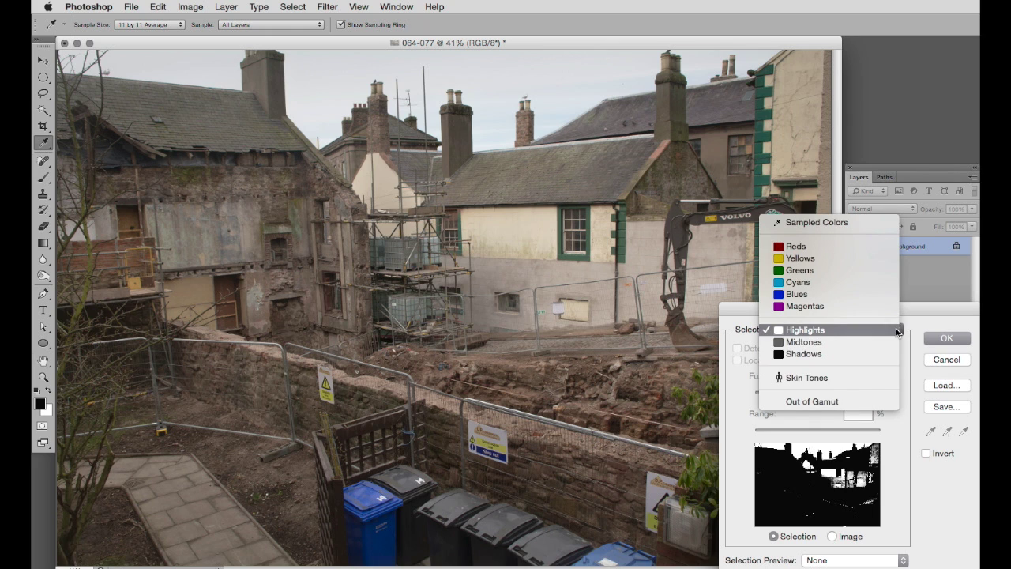
{"action": "left_click", "coordinate": [892, 341]}
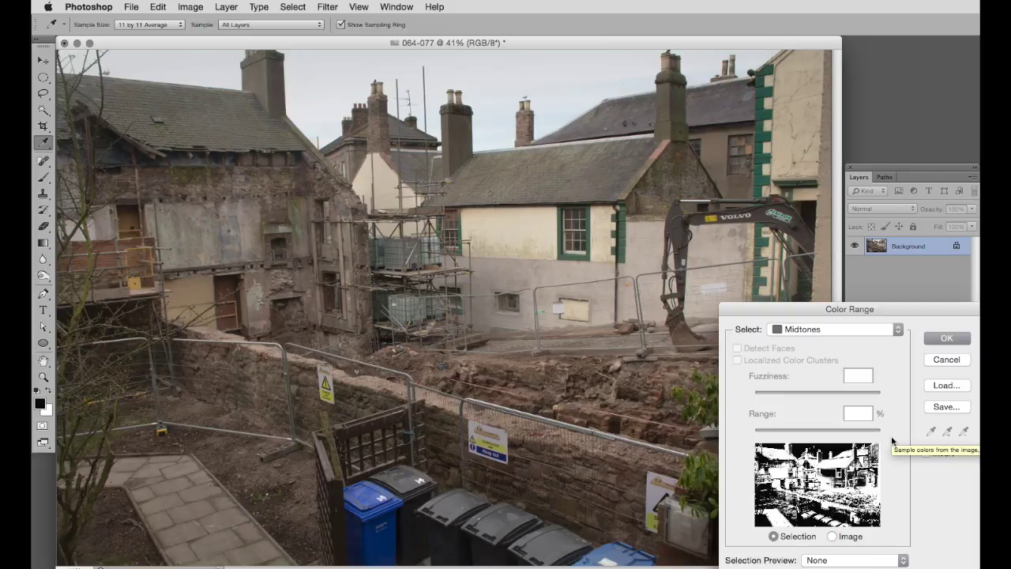
{"action": "left_click", "coordinate": [941, 339]}
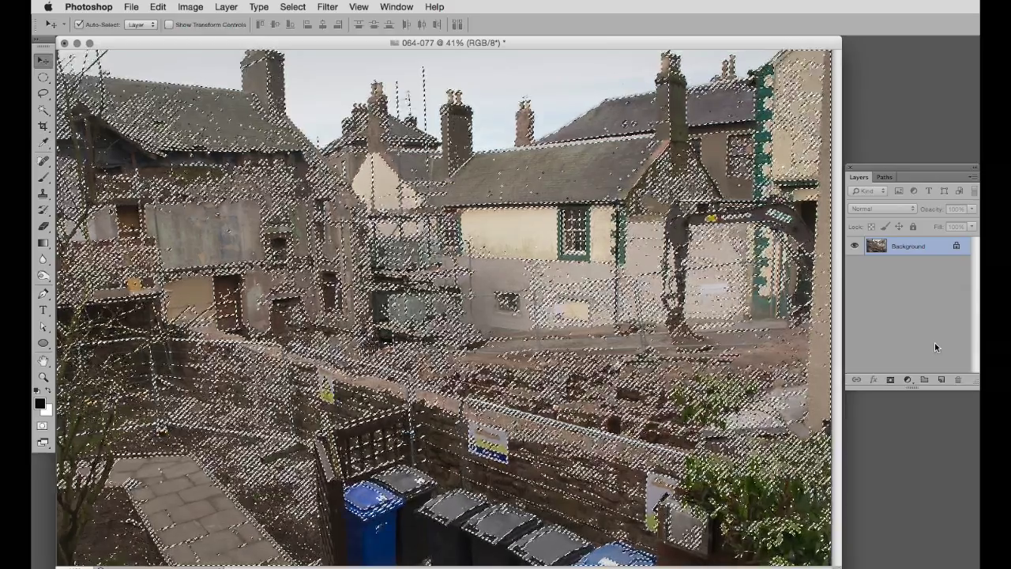
Add a Curves layer with an S-curve for midtone contrast, toggling its visibility to compare.
{"action": "left_click", "coordinate": [907, 380]}
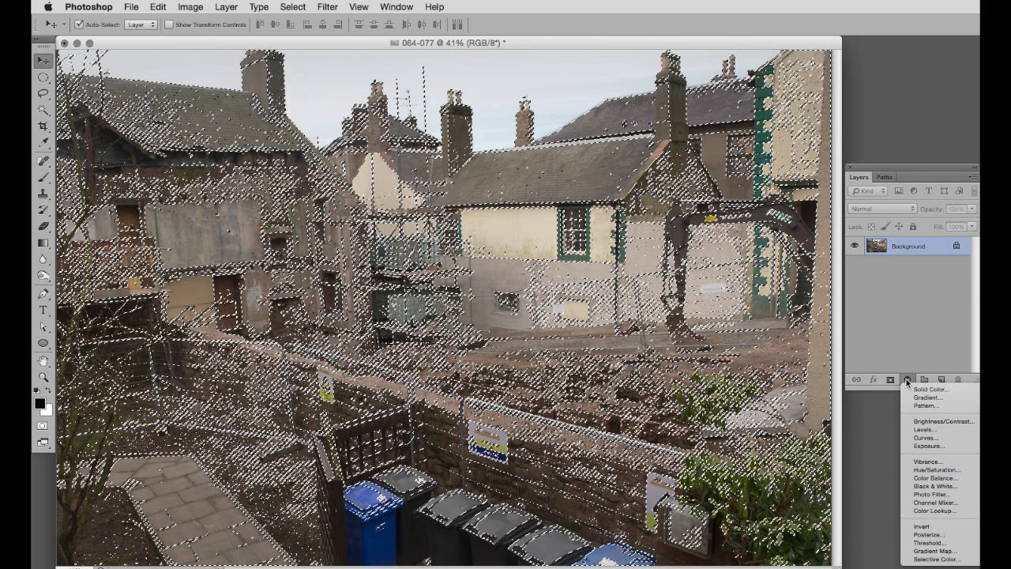
{"action": "left_click", "coordinate": [923, 438]}
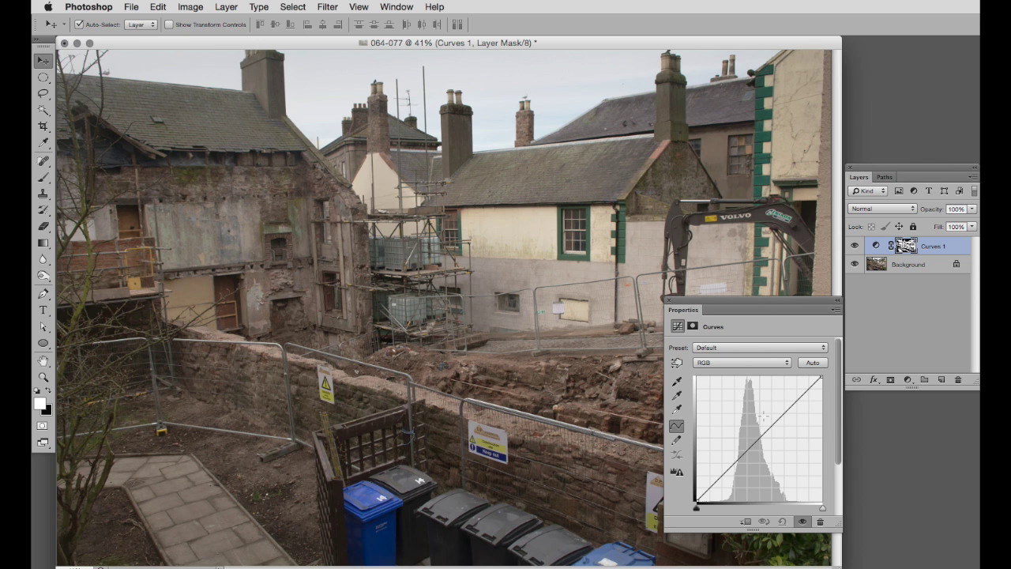
{"action": "left_click_drag", "start_coordinate": [777, 420], "coordinate": [772, 408]}
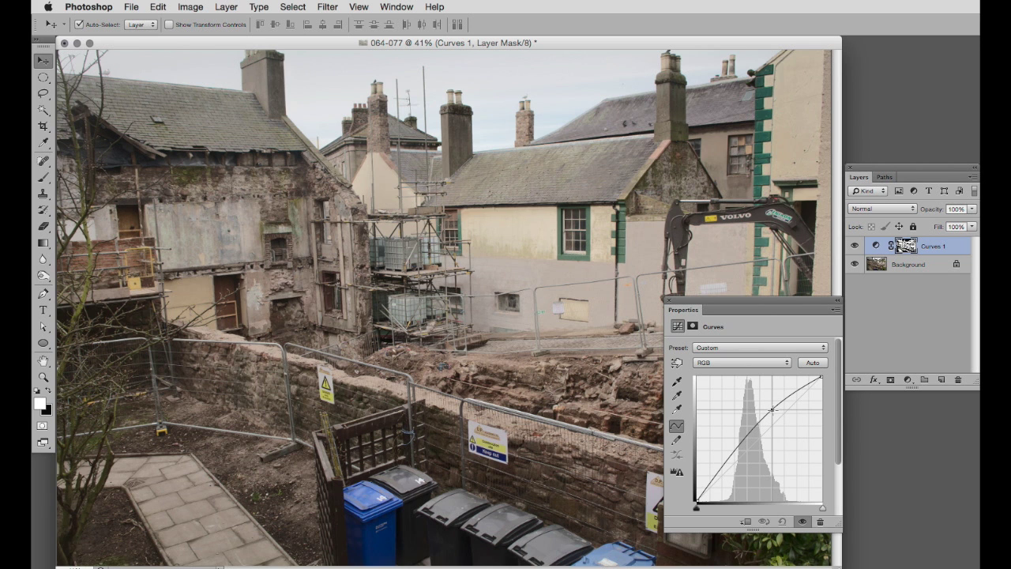
{"action": "left_click_drag", "start_coordinate": [742, 444], "coordinate": [742, 456]}
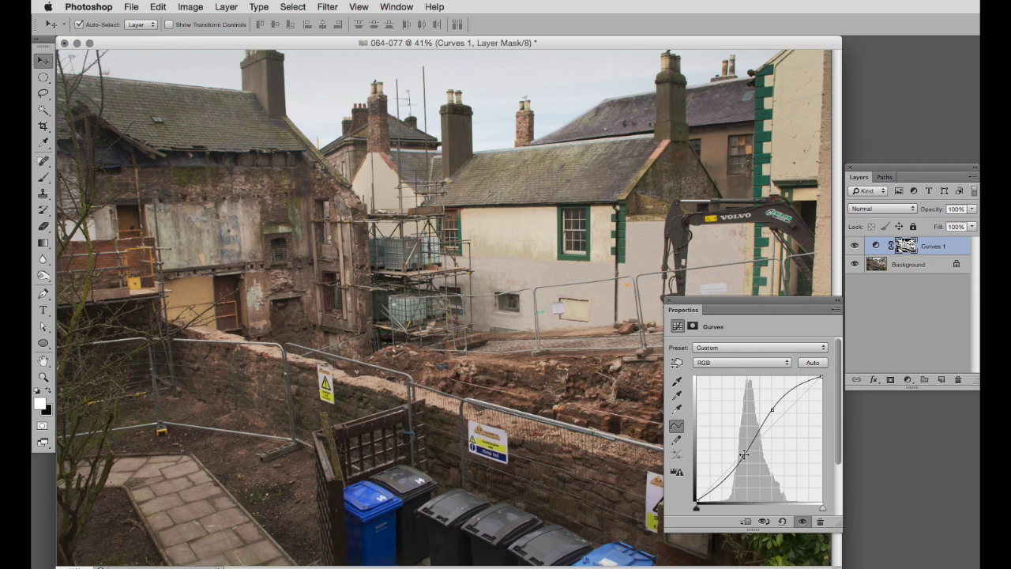
{"action": "left_click_drag", "start_coordinate": [771, 410], "coordinate": [772, 415]}
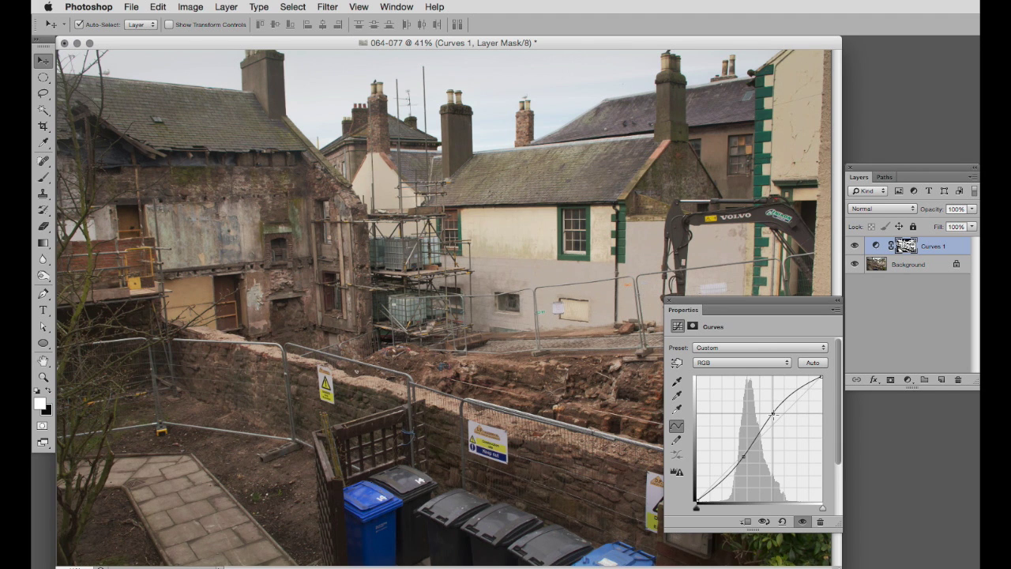
{"action": "left_click_drag", "start_coordinate": [742, 457], "coordinate": [744, 458]}
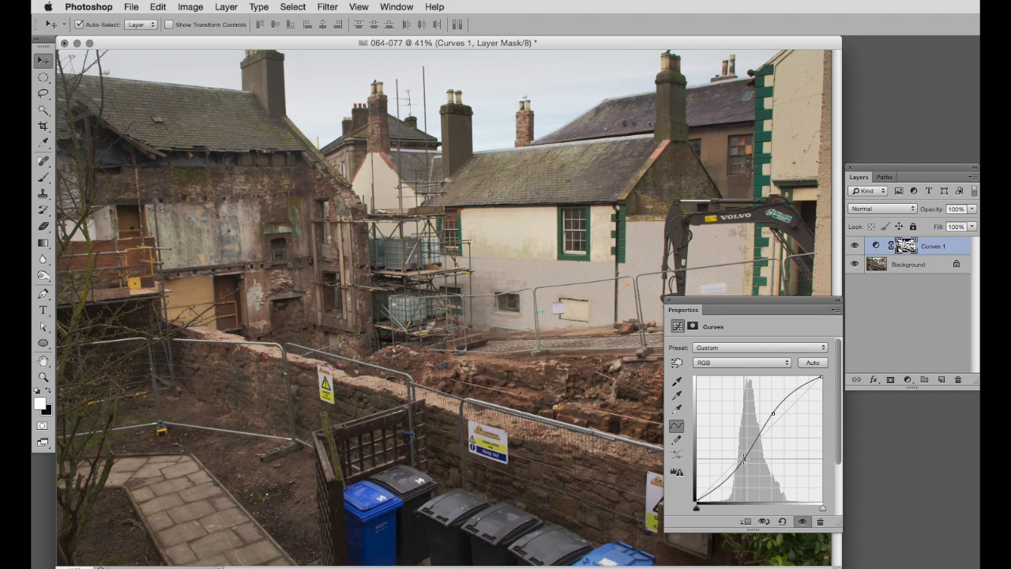
{"action": "left_click", "coordinate": [771, 413]}
{"action": "left_click", "coordinate": [853, 246]}
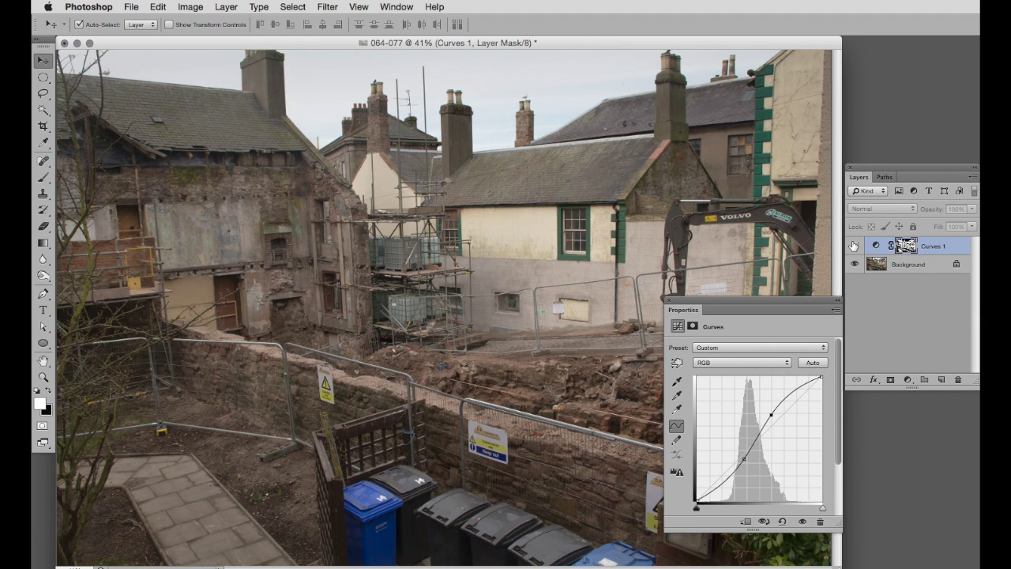
{"action": "left_click", "coordinate": [853, 246]}
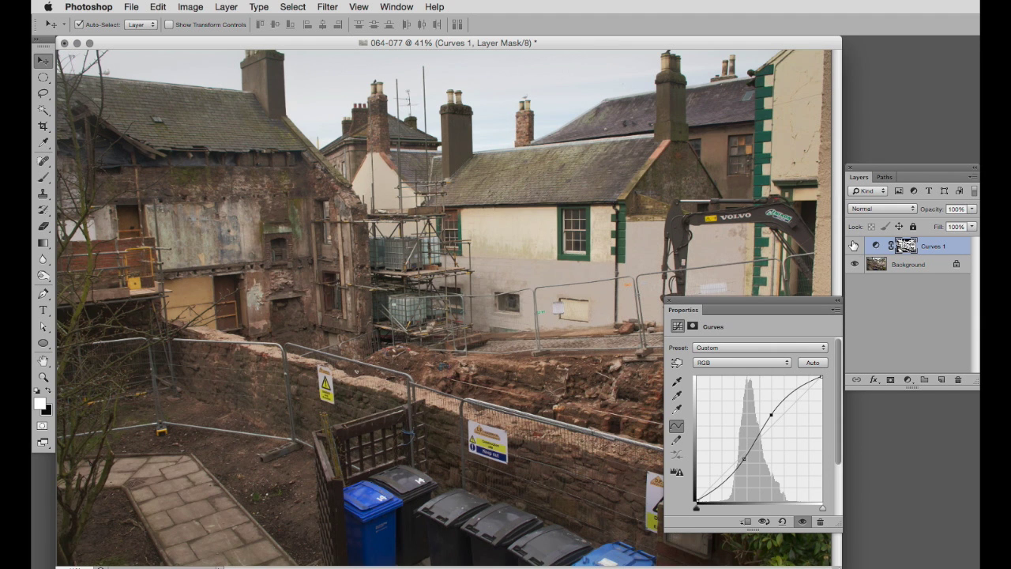
{"action": "left_click", "coordinate": [669, 301]}
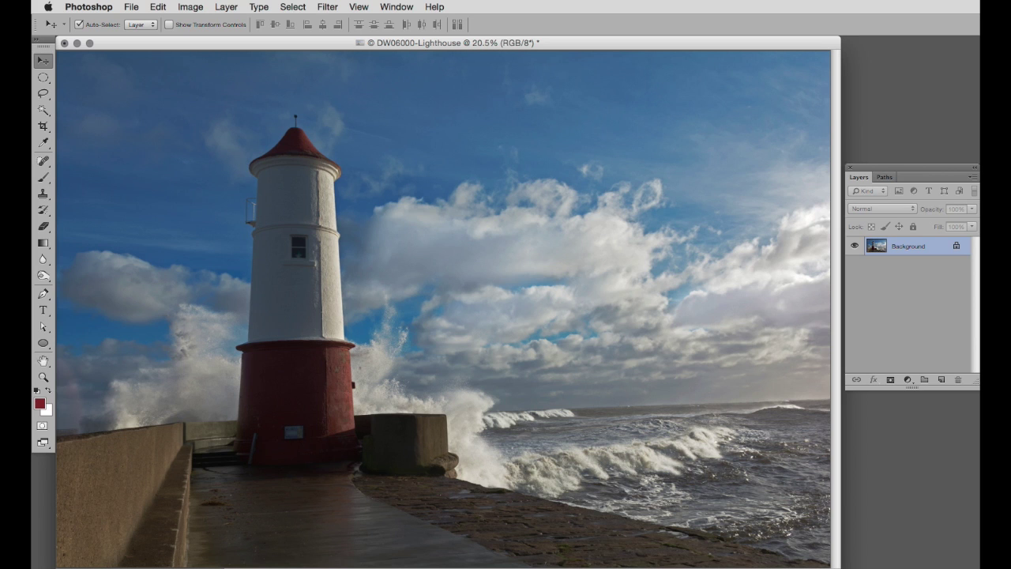
Select the lighthouse photo's highlights with Color Range.
{"action": "left_click", "coordinate": [294, 7]}
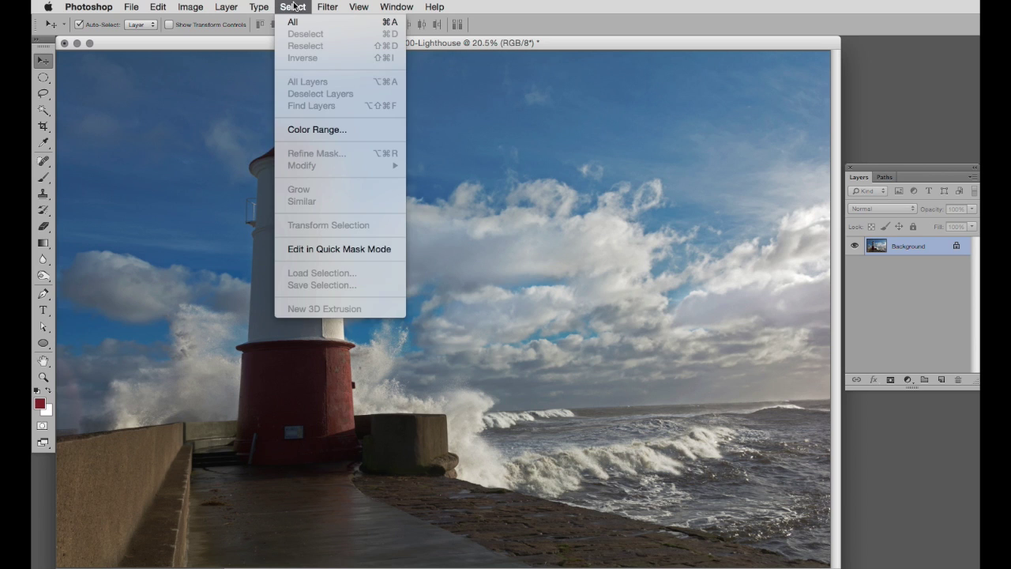
{"action": "left_click", "coordinate": [326, 128]}
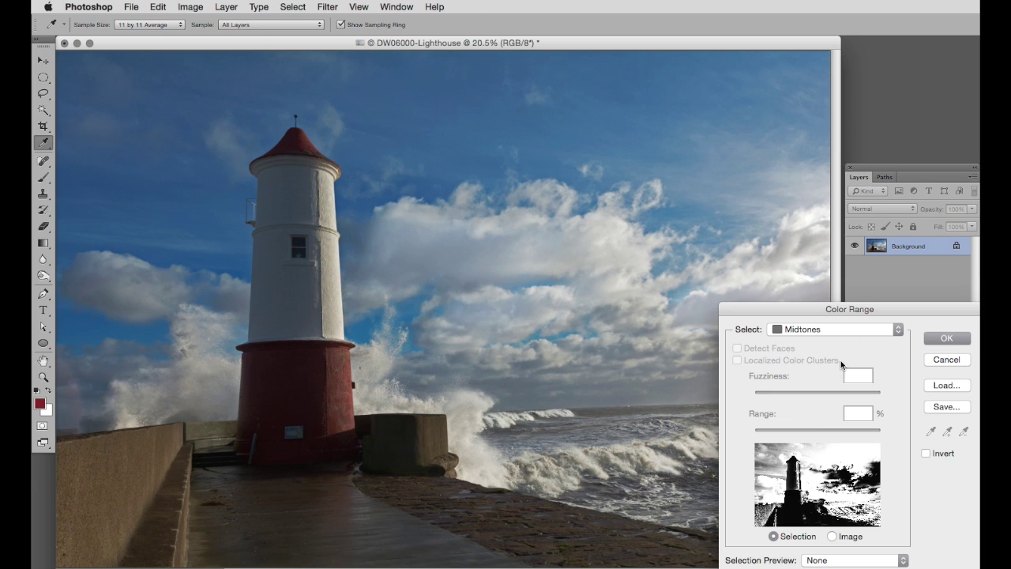
{"action": "left_click", "coordinate": [897, 330]}
{"action": "left_click", "coordinate": [885, 319]}
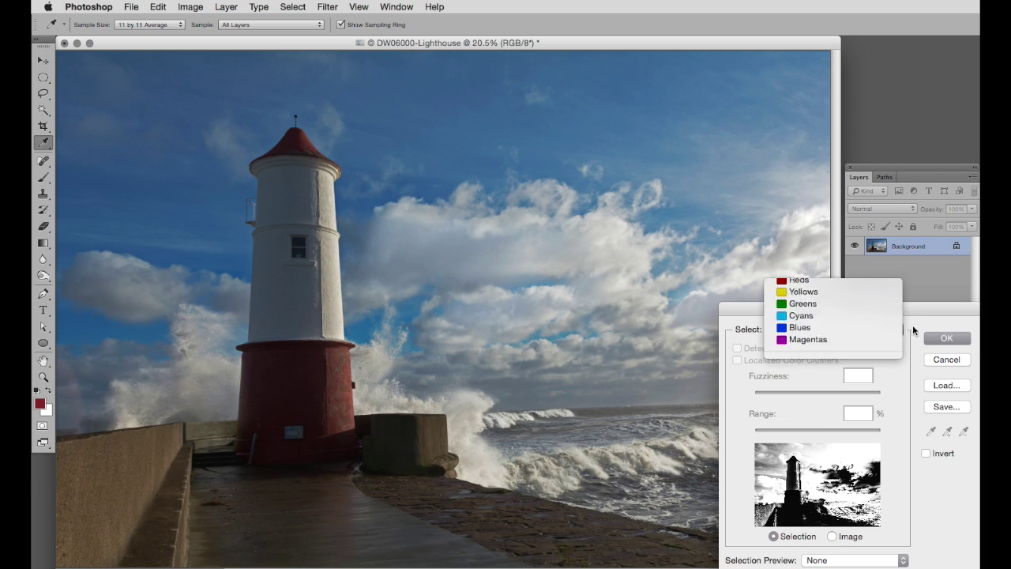
{"action": "left_click", "coordinate": [944, 338]}
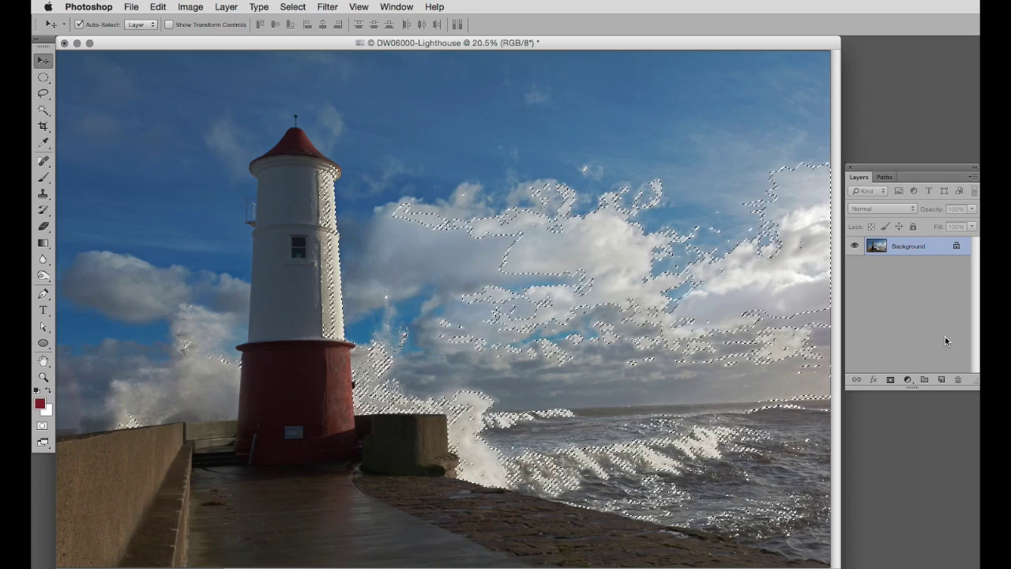
Add a new empty layer and set the foreground colour to bright orange.
{"action": "left_click", "coordinate": [941, 381]}
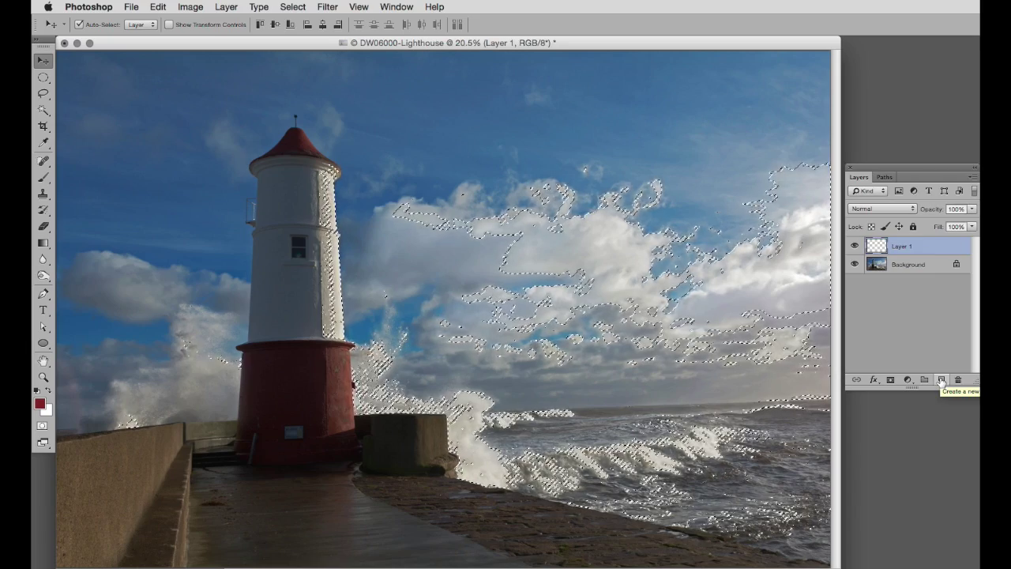
{"action": "left_click", "coordinate": [39, 403]}
{"action": "mouse_move", "coordinate": [567, 377]}
{"action": "left_mouse_down"}
{"action": "mouse_move", "coordinate": [567, 350]}
{"action": "mouse_move", "coordinate": [568, 367]}
{"action": "left_mouse_up"}
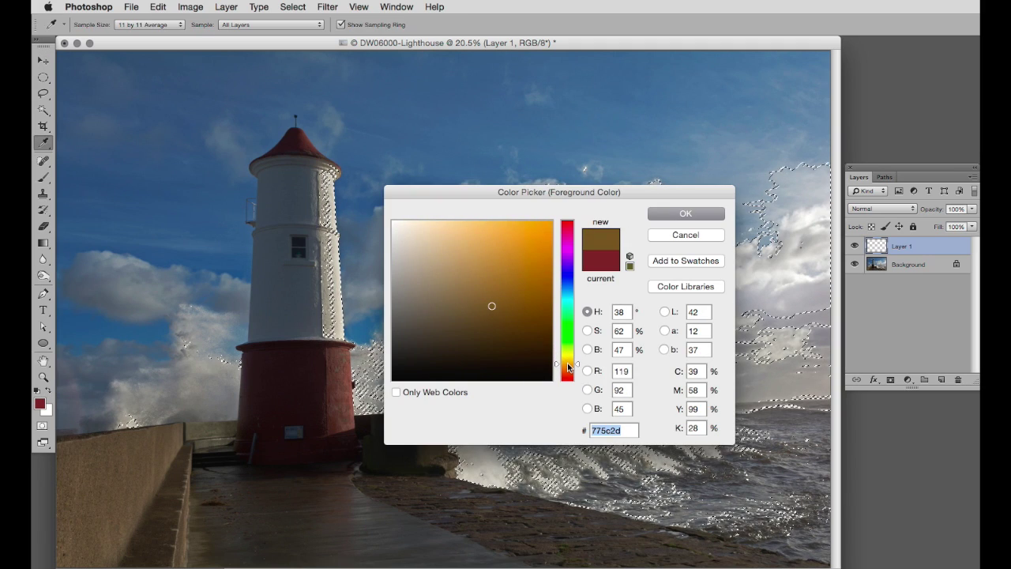
{"action": "left_click", "coordinate": [521, 228]}
{"action": "left_click", "coordinate": [686, 213]}
{"action": "key", "text": "v"}
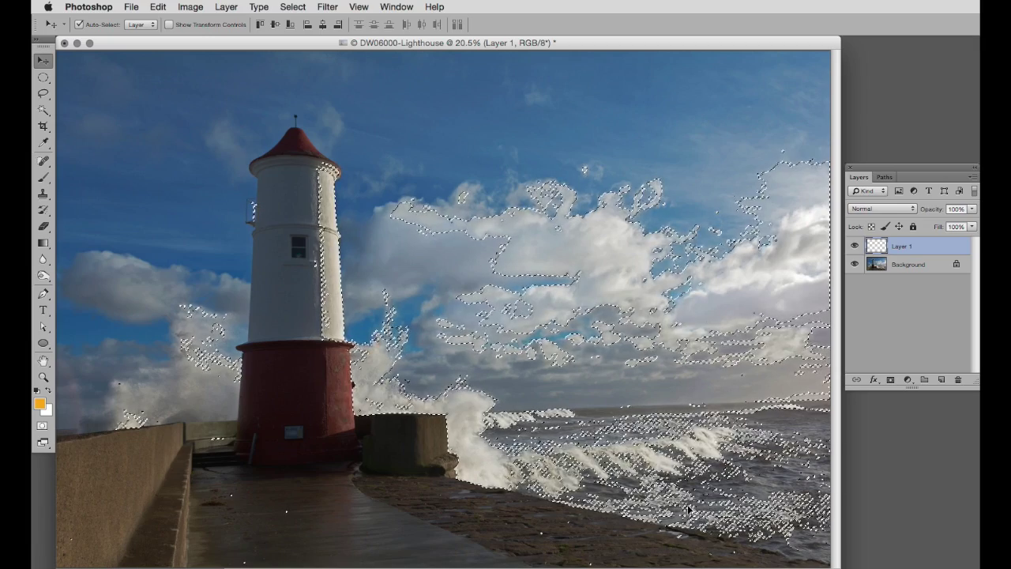
Fill the highlights selection with orange, deselect, and make Background active again.
{"action": "key", "text": "alt+BackSpace"}
{"action": "key", "text": "super+d"}
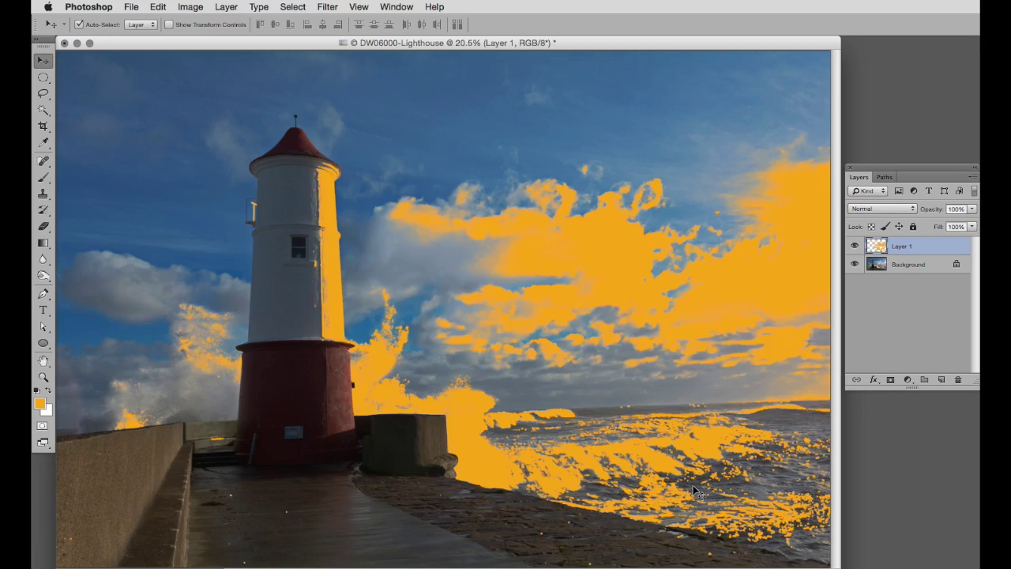
{"action": "left_click", "coordinate": [873, 265]}
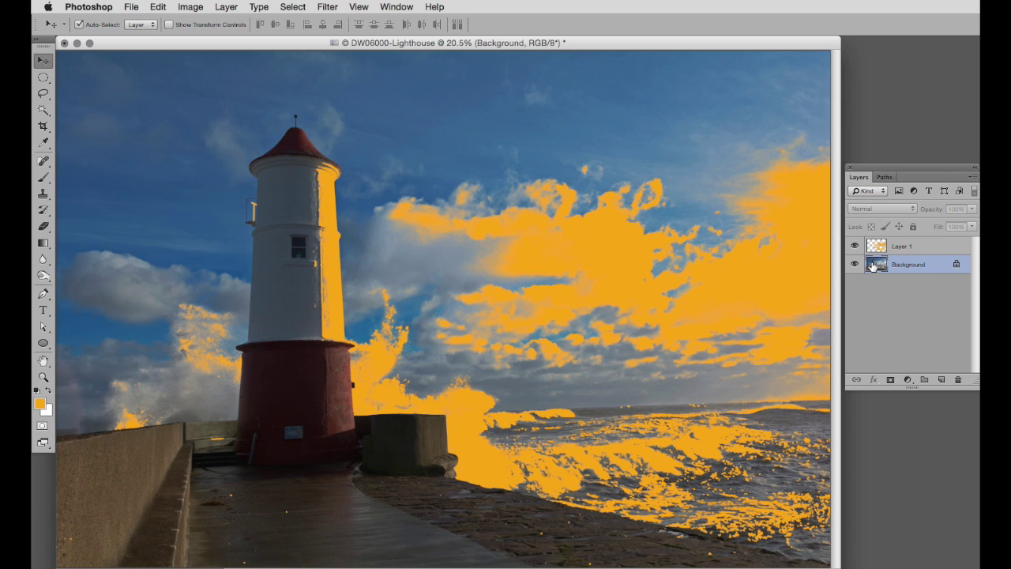
Select the photo's midtones with Color Range.
{"action": "left_click", "coordinate": [293, 7]}
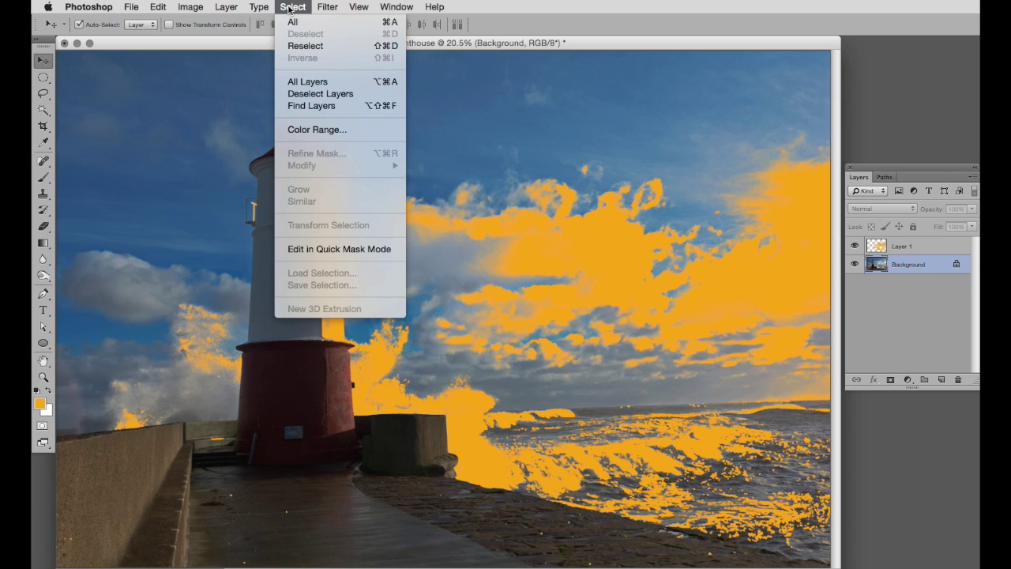
{"action": "left_click", "coordinate": [316, 129]}
{"action": "left_click", "coordinate": [897, 330]}
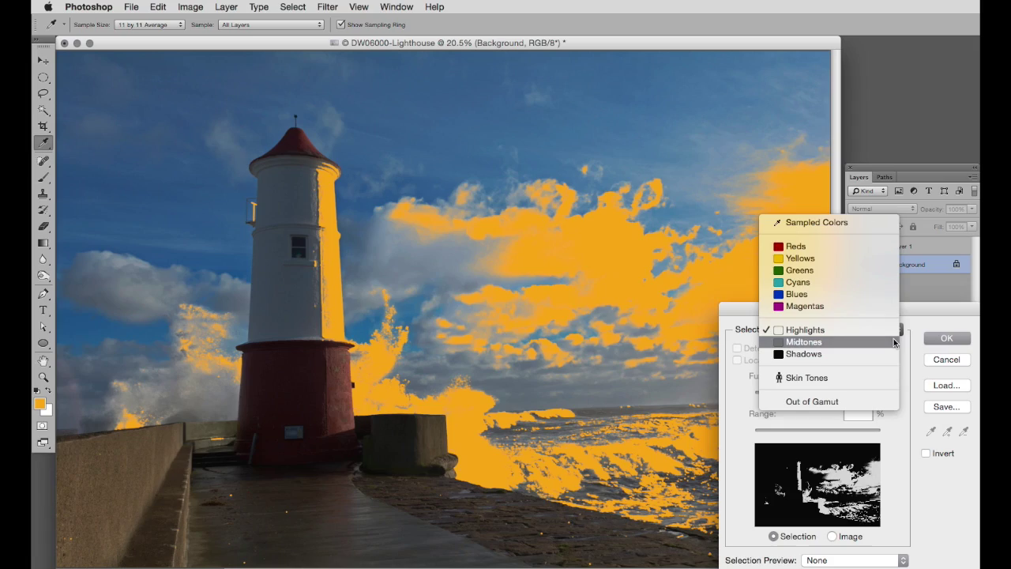
{"action": "left_click", "coordinate": [894, 342]}
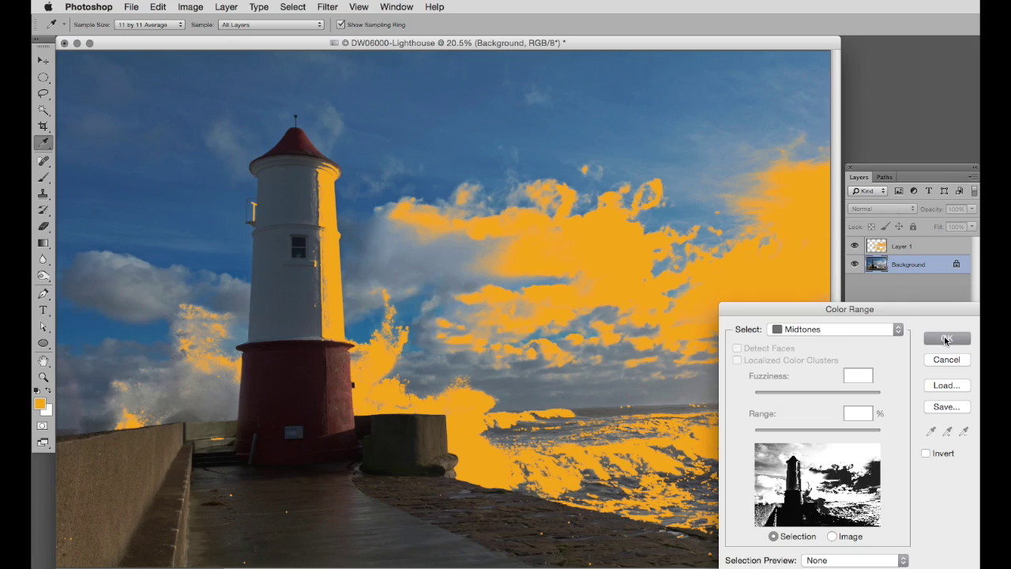
{"action": "left_click", "coordinate": [946, 338]}
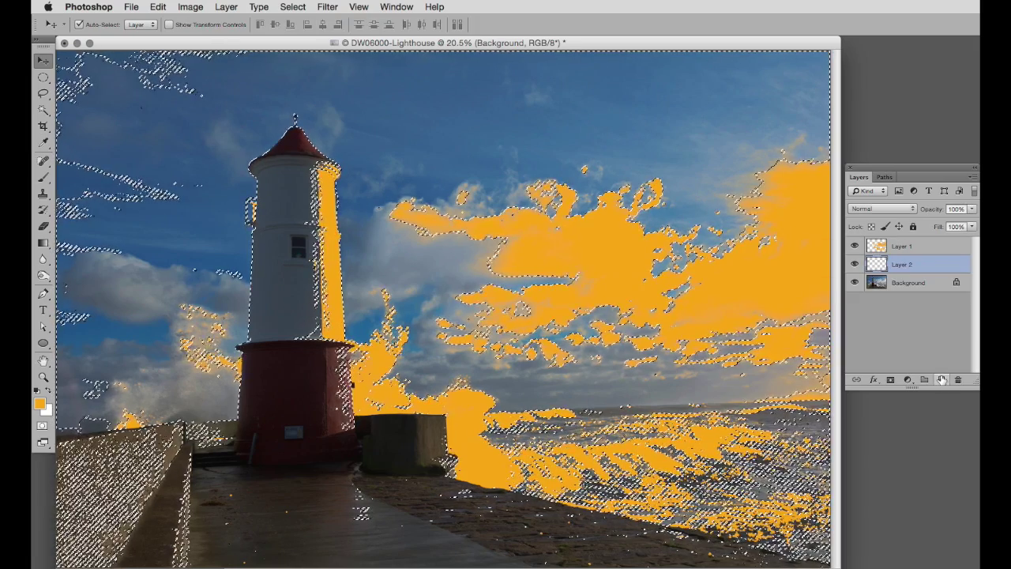
Change the foreground colour from orange to blue.
{"action": "key", "text": "i"}
{"action": "left_click", "coordinate": [39, 403]}
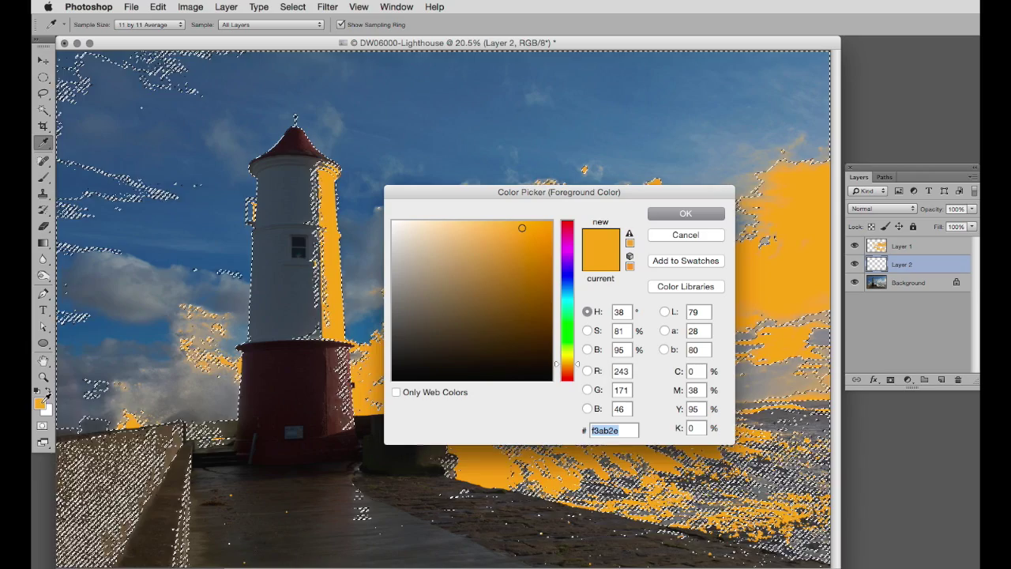
{"action": "left_click", "coordinate": [566, 287]}
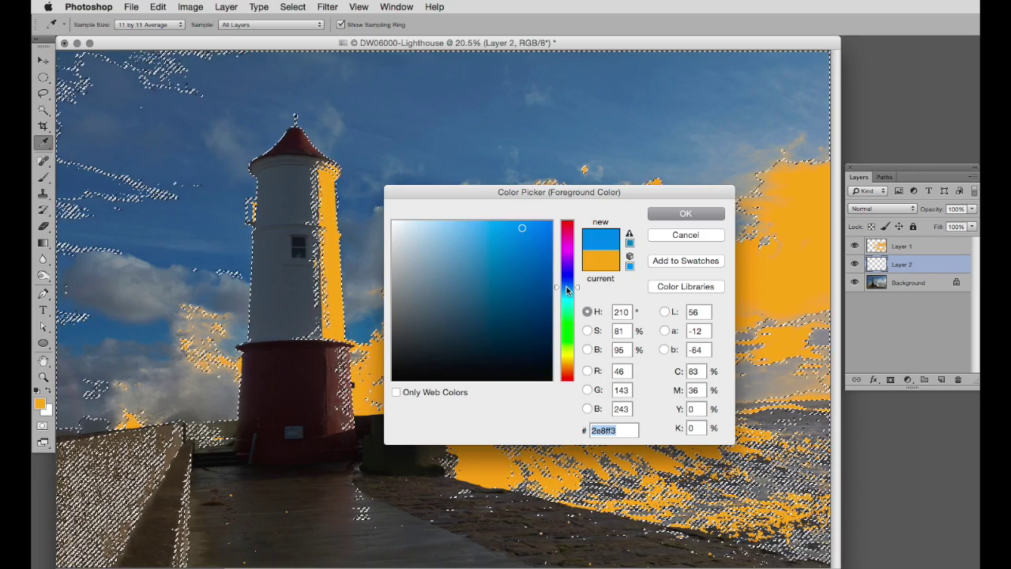
{"action": "left_click", "coordinate": [684, 213]}
Fill the midtones selection with blue, deselect, and reactivate the Background layer.
{"action": "key", "text": "v"}
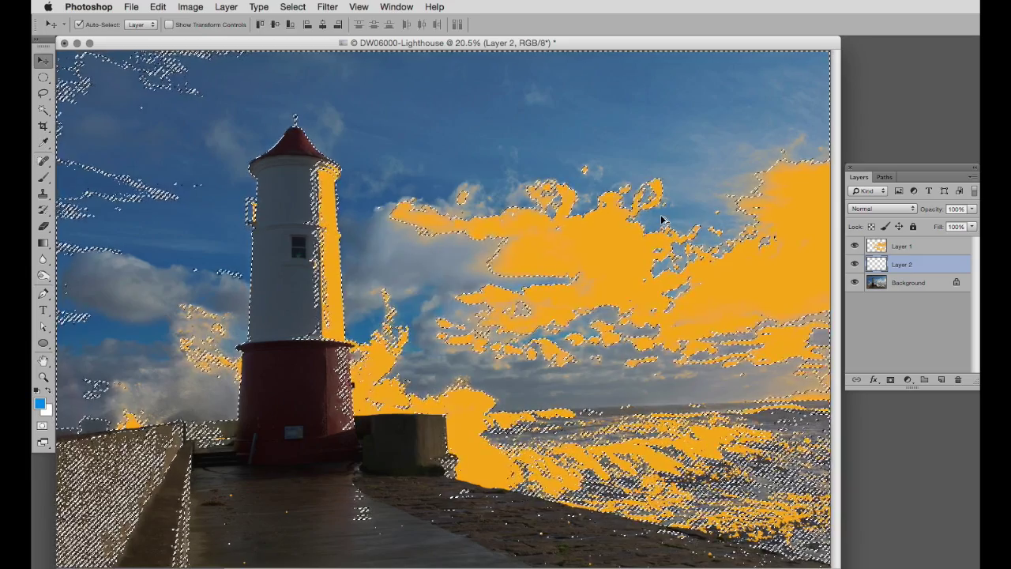
{"action": "key", "text": "alt+BackSpace"}
{"action": "key", "text": "ctrl+d"}
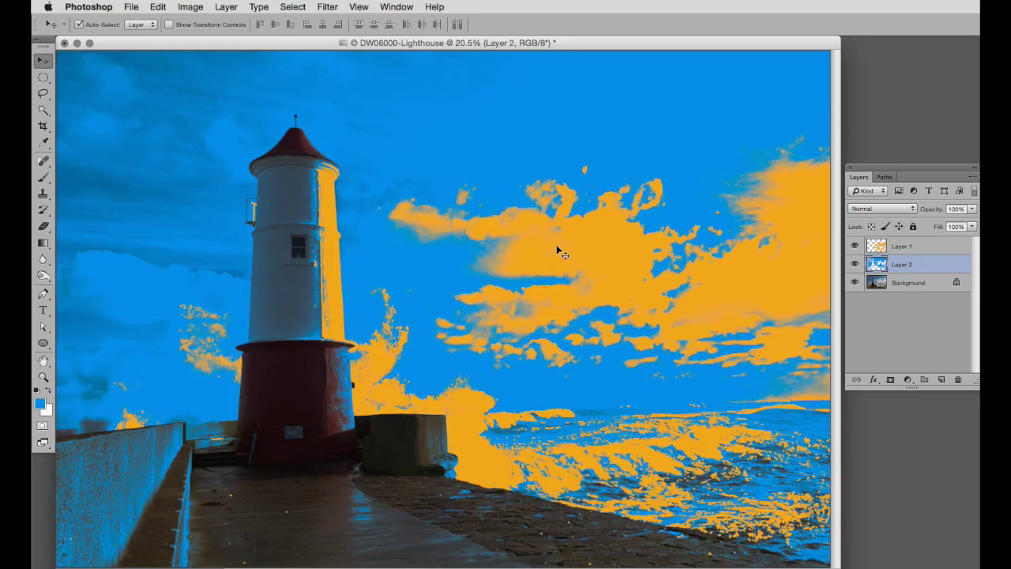
{"action": "left_click", "coordinate": [874, 282]}
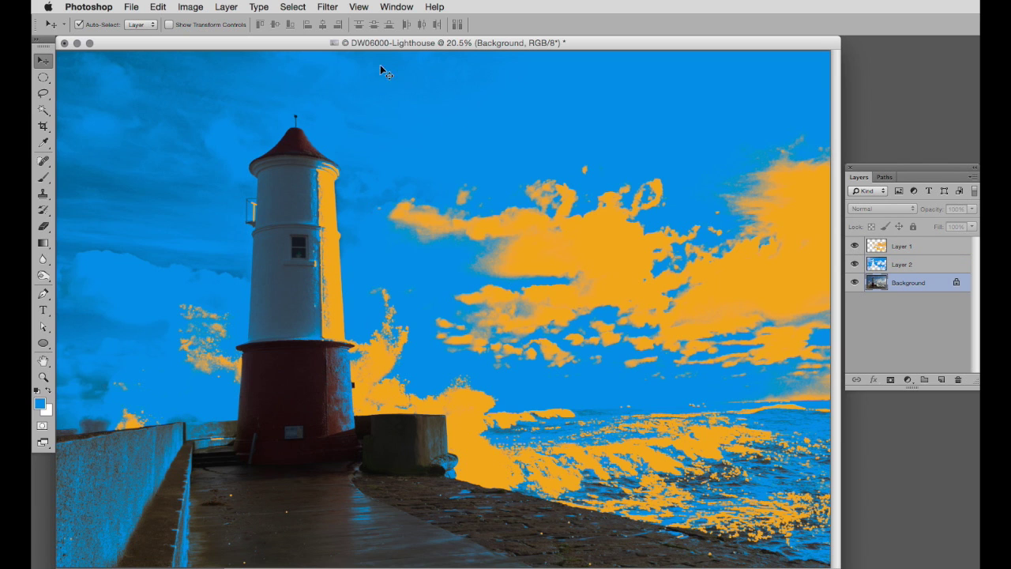
Select the photo's shadows with Color Range.
{"action": "left_click", "coordinate": [280, 8]}
{"action": "left_click", "coordinate": [318, 132]}
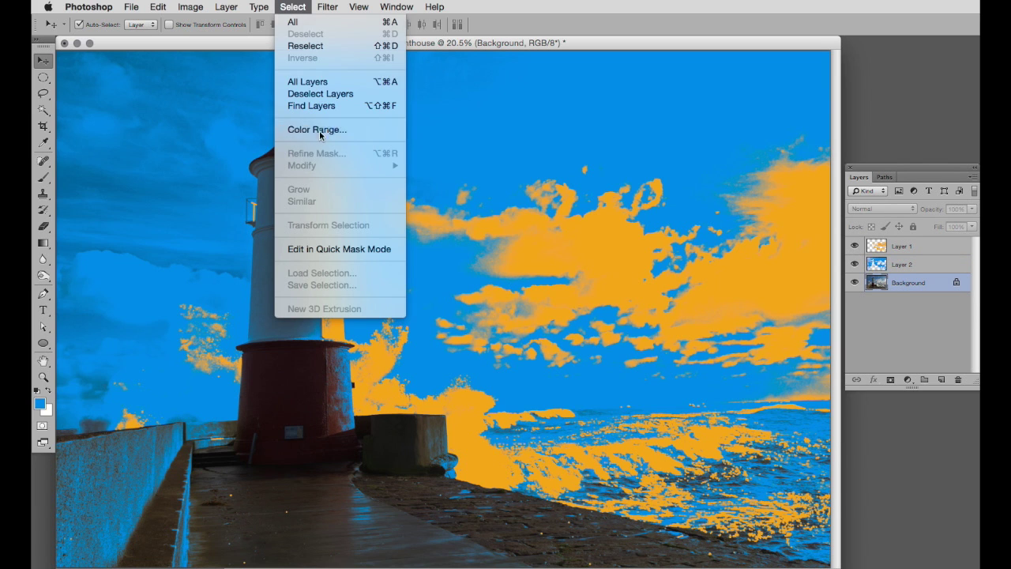
{"action": "left_click", "coordinate": [897, 330]}
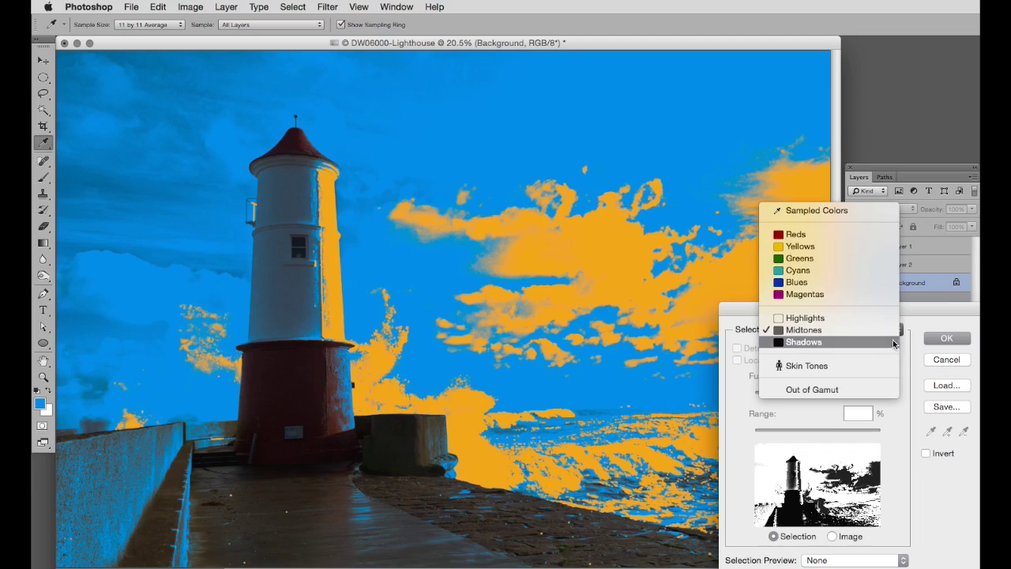
{"action": "left_click", "coordinate": [892, 344]}
{"action": "left_click", "coordinate": [934, 337]}
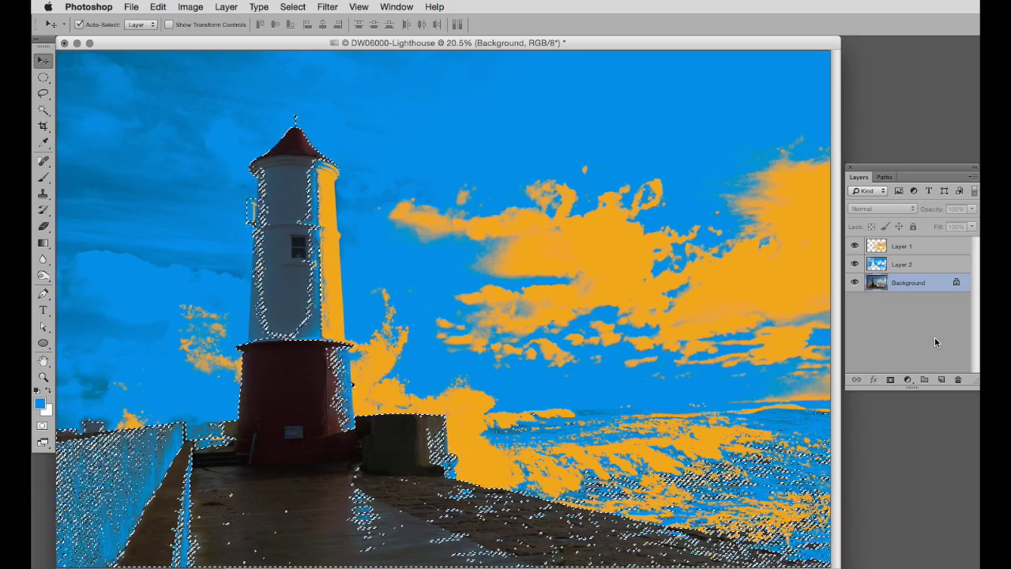
Set the foreground colour to a dark red.
{"action": "left_click", "coordinate": [39, 404]}
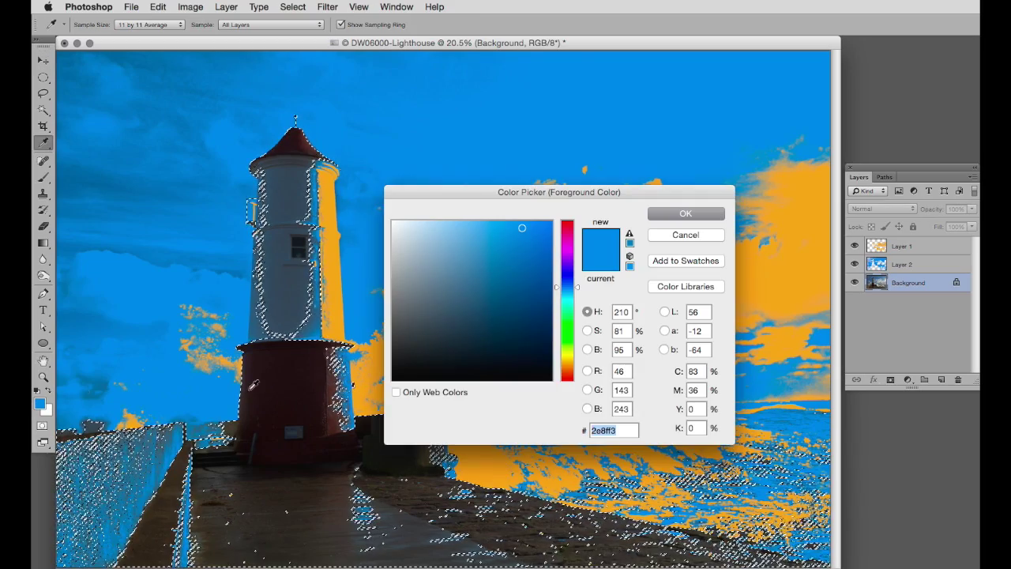
{"action": "left_click_drag", "start_coordinate": [576, 288], "coordinate": [576, 378]}
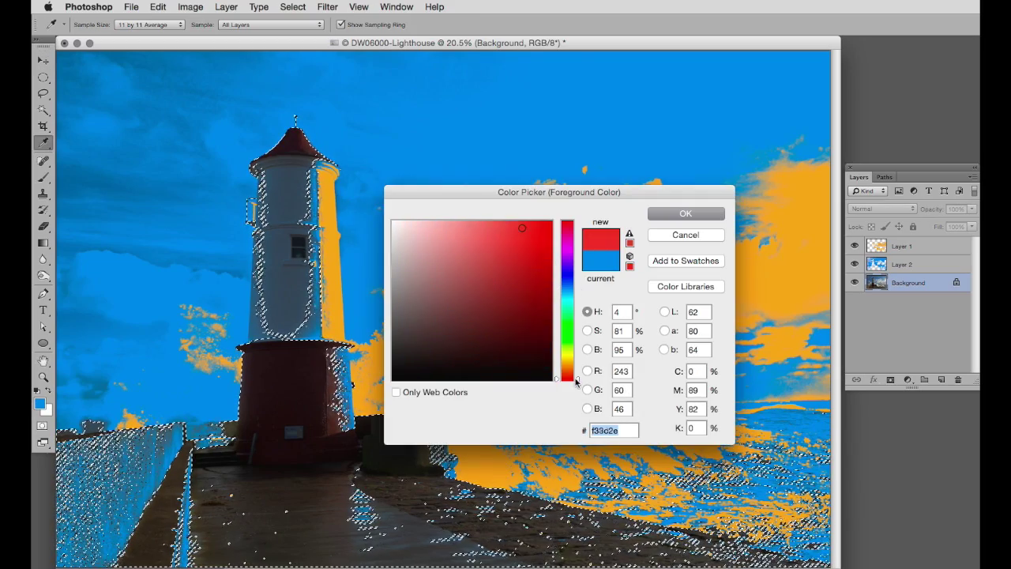
{"action": "left_click_drag", "start_coordinate": [514, 228], "coordinate": [519, 294]}
{"action": "left_click", "coordinate": [685, 213]}
Add Layer 3, fill the shadows with red, then darken the foreground red slightly.
{"action": "left_click", "coordinate": [941, 379]}
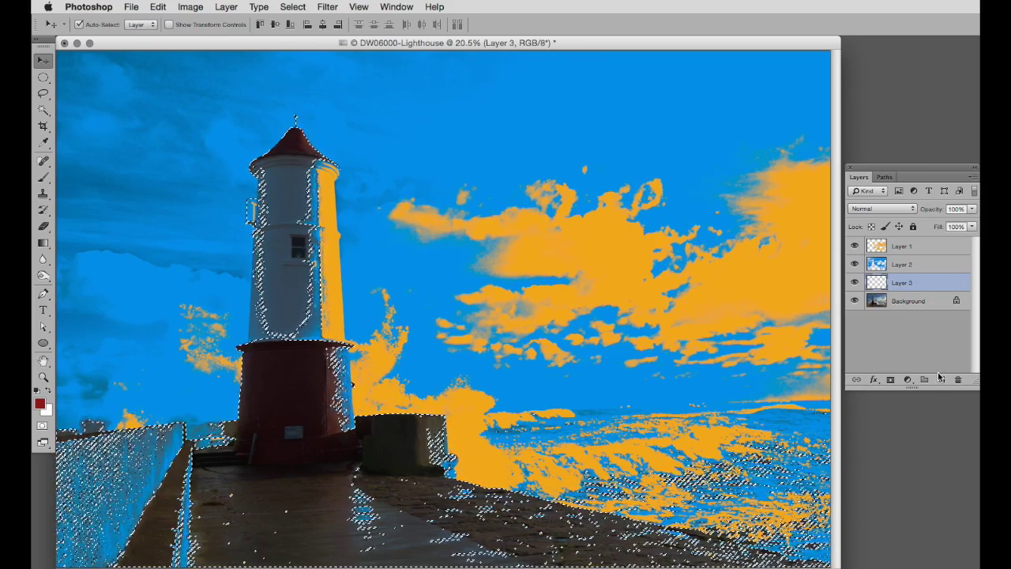
{"action": "key", "text": "alt+BackSpace"}
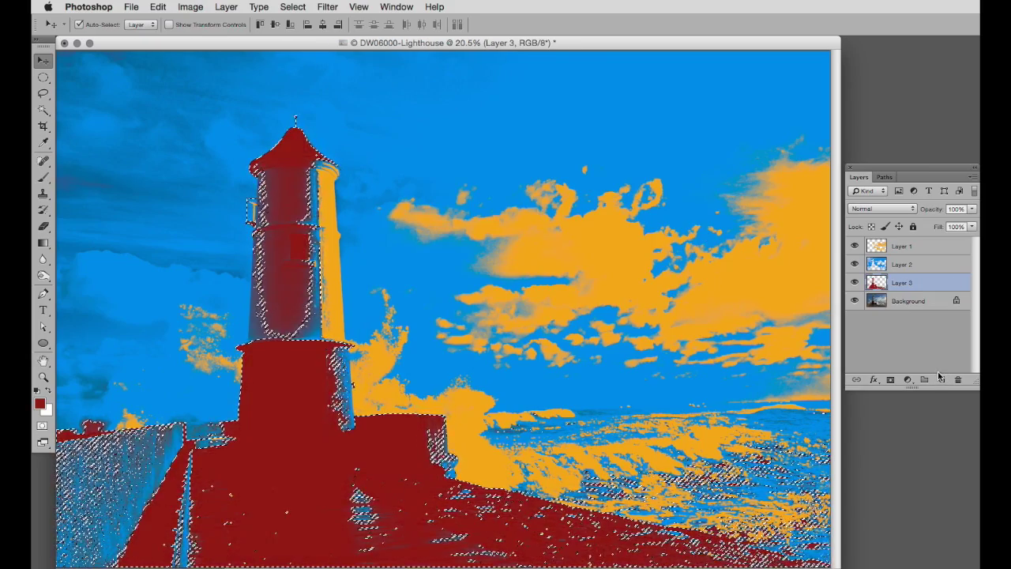
{"action": "left_click", "coordinate": [40, 404]}
{"action": "left_click_drag", "start_coordinate": [517, 301], "coordinate": [518, 313]}
{"action": "left_click", "coordinate": [698, 218]}
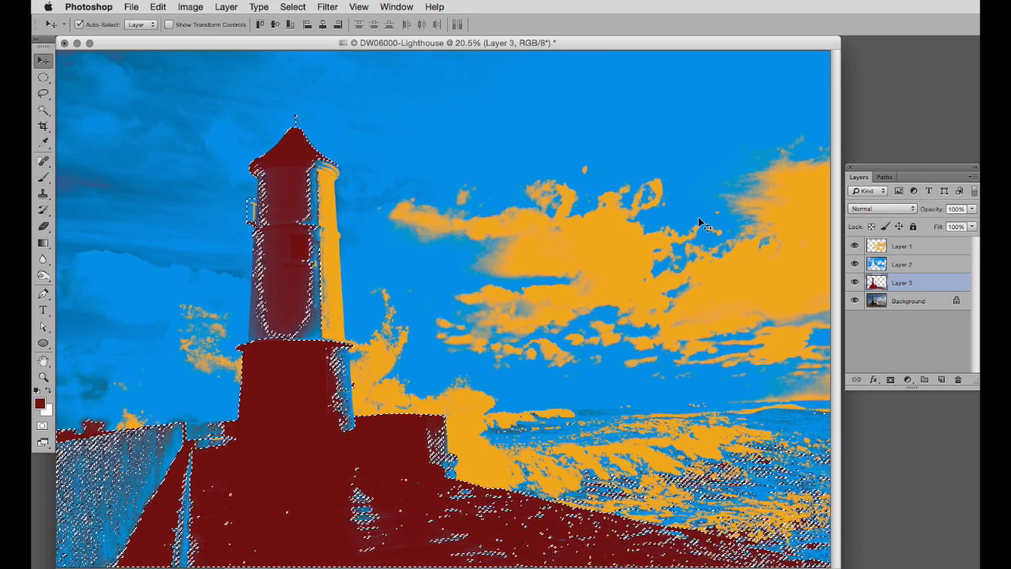
Deselect and preview Layer 3 in Darken, Hard Light, Exclusion and Subtract blend modes.
{"action": "key", "text": "ctrl+d"}
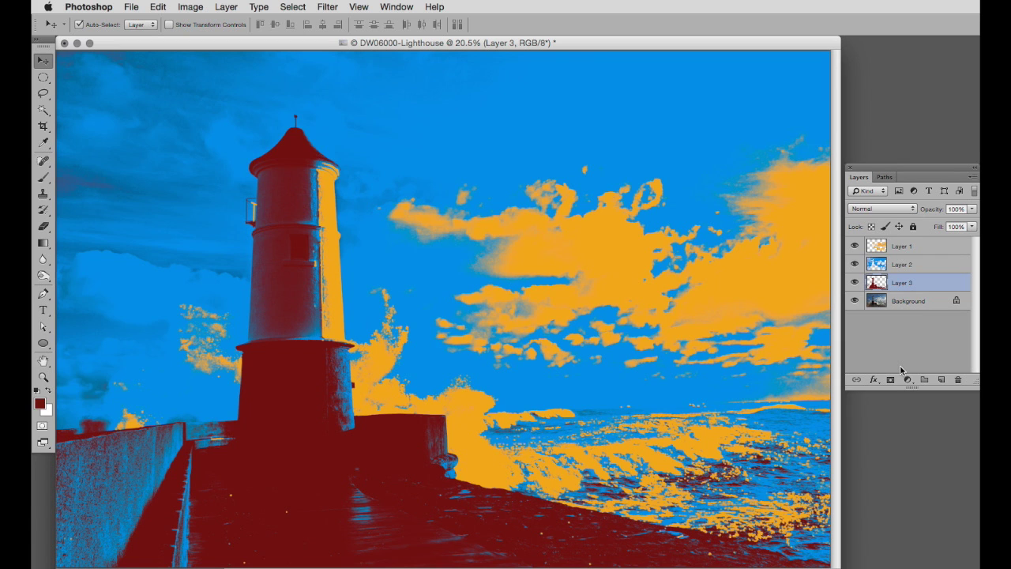
{"action": "key", "text": "alt+shift+k"}
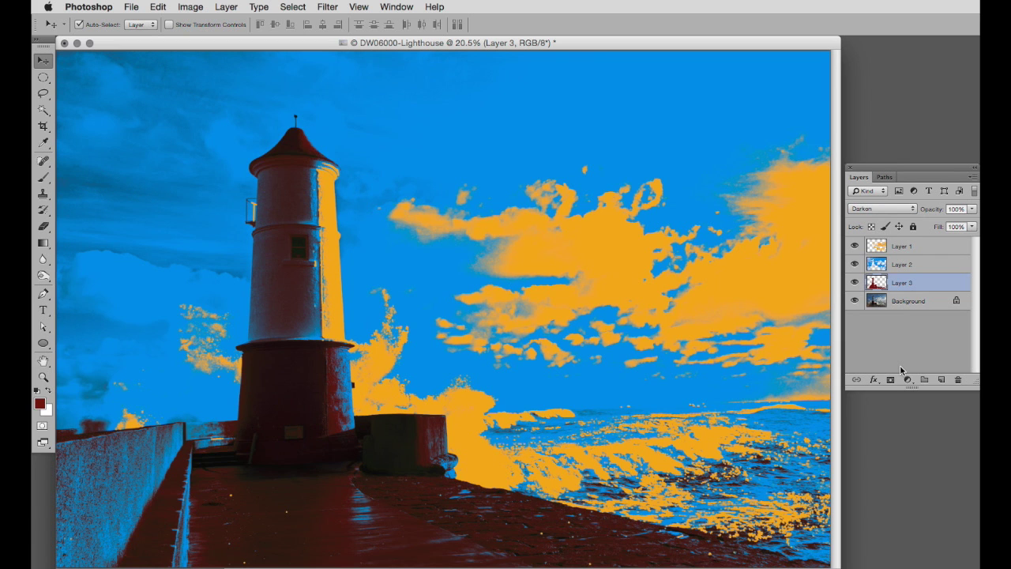
{"action": "key", "text": "shift+plus"}
{"action": "key", "text": "shift+plus"}
{"action": "key", "text": "shift+plus"}
{"action": "key", "text": "shift+plus"}
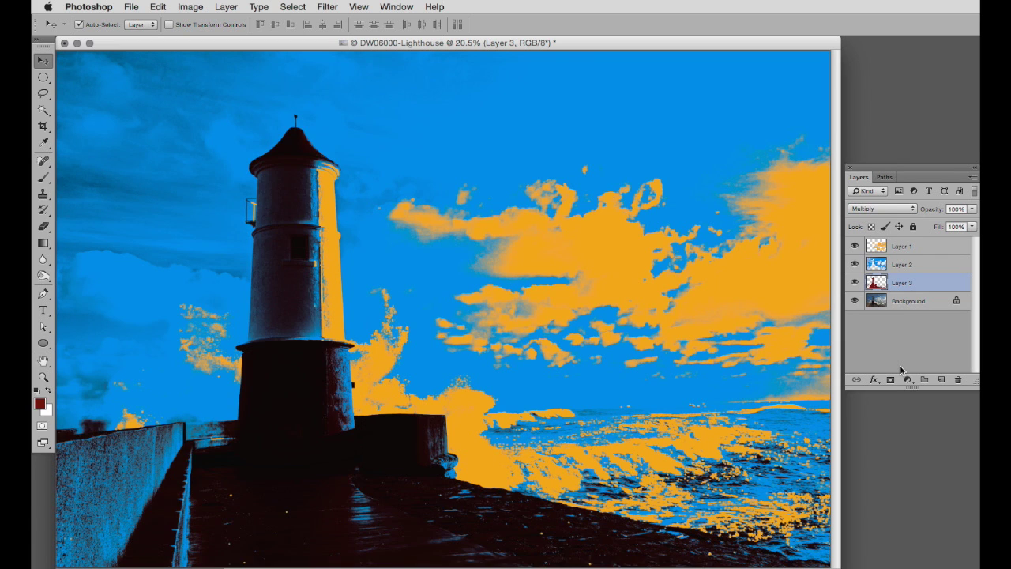
{"action": "key", "text": "shift+plus"}
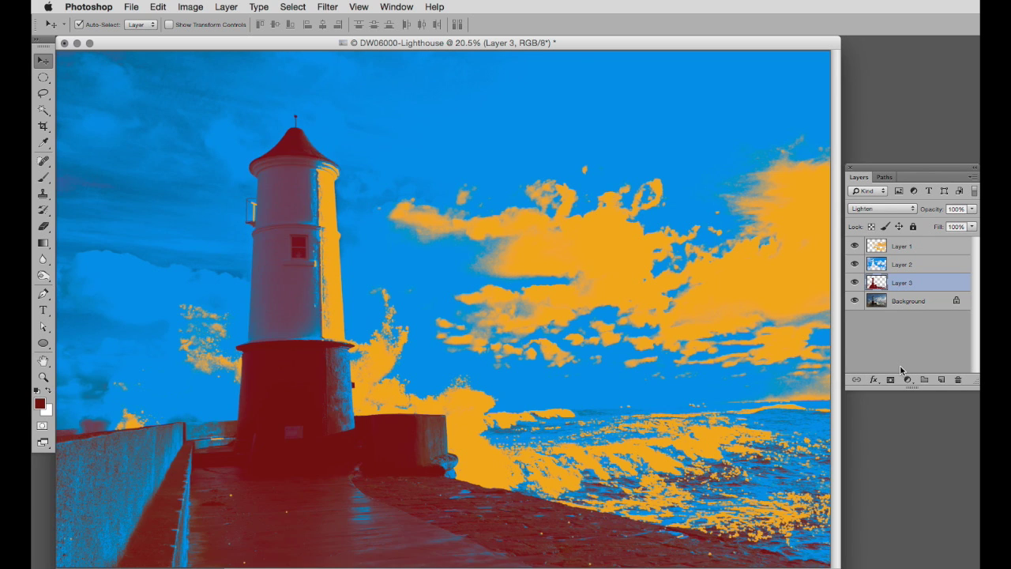
{"action": "key", "text": "shift+minus"}
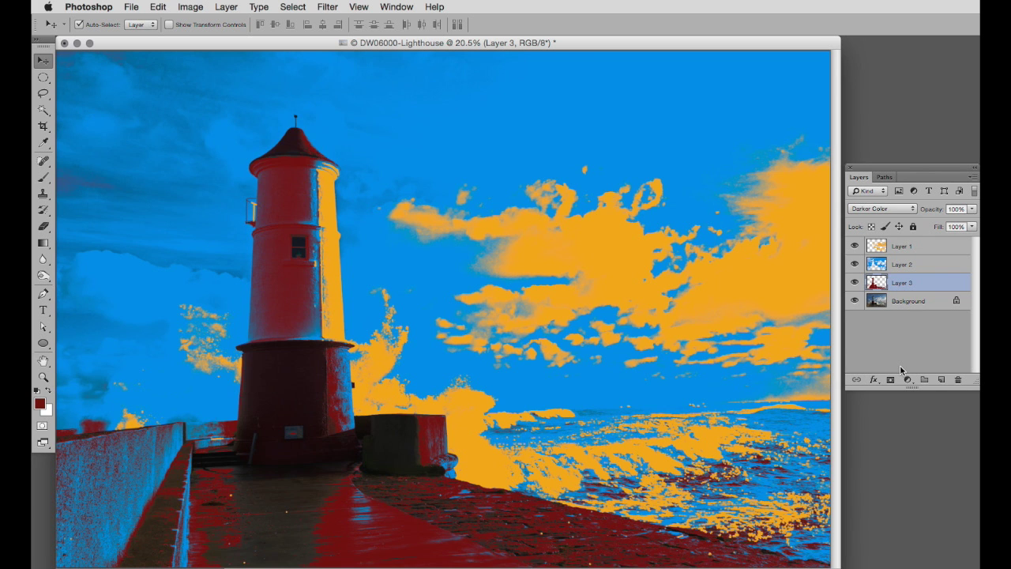
{"action": "key", "text": "shift+plus"}
{"action": "key", "text": "shift+plus"}
{"action": "key", "text": "shift+plus"}
{"action": "key", "text": "shift+plus"}
{"action": "key", "text": "shift+plus"}
{"action": "key", "text": "shift+plus"}
{"action": "key", "text": "shift+plus"}
{"action": "key", "text": "shift+plus"}
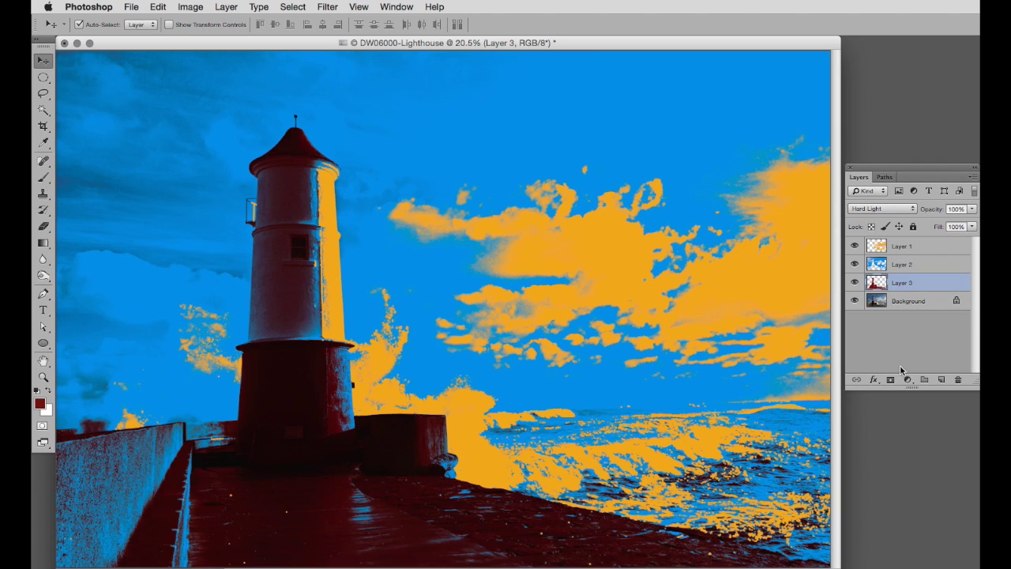
{"action": "key", "text": "shift+plus"}
{"action": "key", "text": "shift+plus"}
{"action": "key", "text": "shift+plus"}
{"action": "key", "text": "shift+plus"}
{"action": "key", "text": "shift+plus"}
{"action": "key", "text": "shift+plus"}
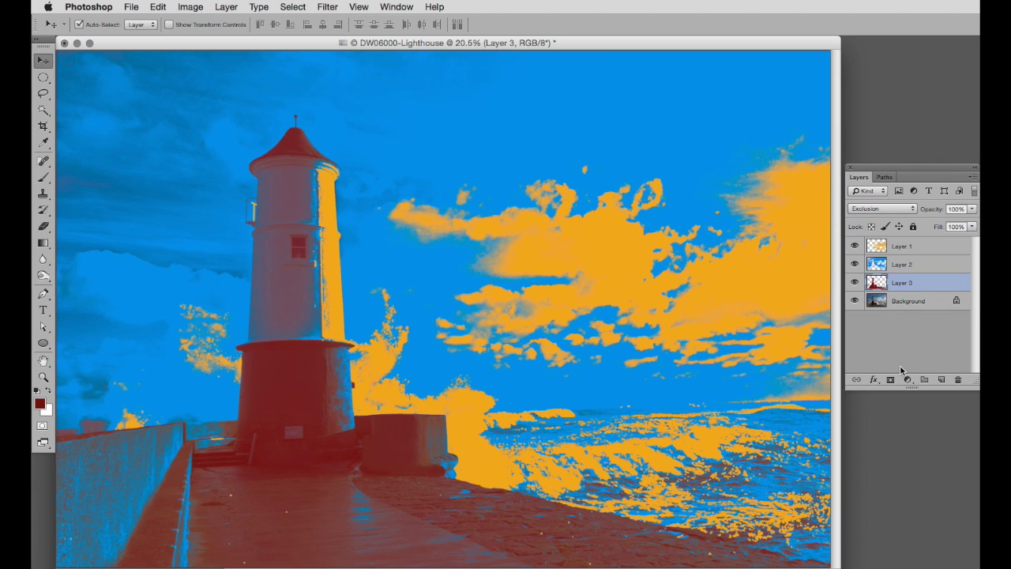
{"action": "key", "text": "shift+plus"}
Choose Darker Color from Layer 3's blend mode list.
{"action": "left_click", "coordinate": [908, 210]}
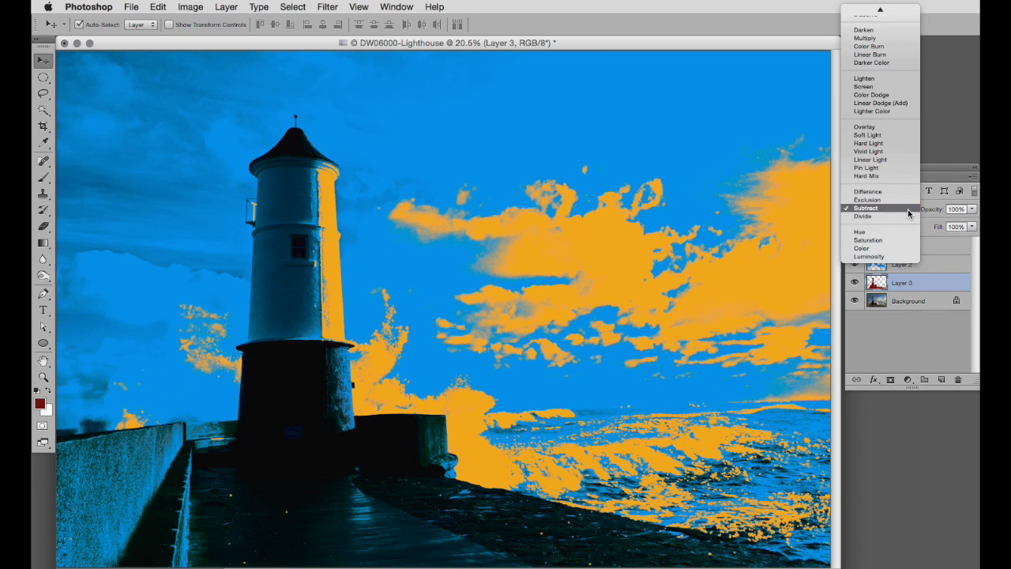
{"action": "left_click", "coordinate": [887, 63]}
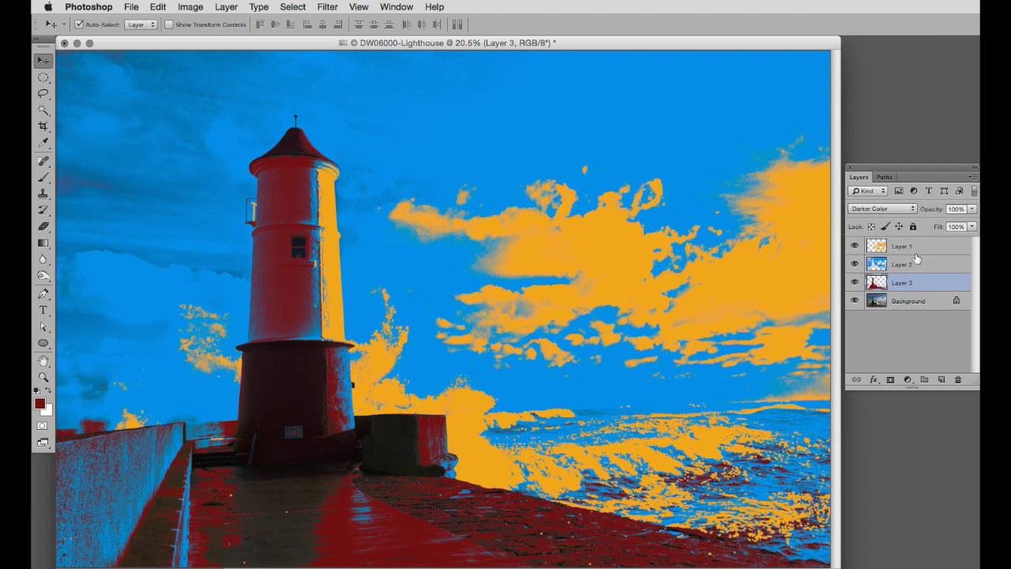
{"action": "left_click", "coordinate": [876, 265]}
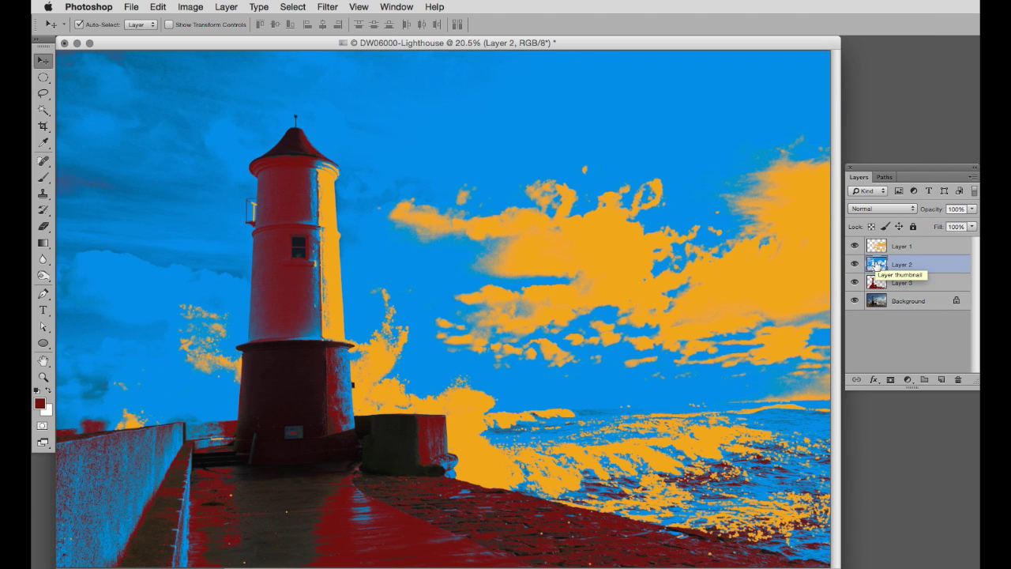
Preview Layer 2 in blend modes from Dissolve through Hard Light, Difference, Subtract and Hue.
{"action": "key", "text": "shift+plus"}
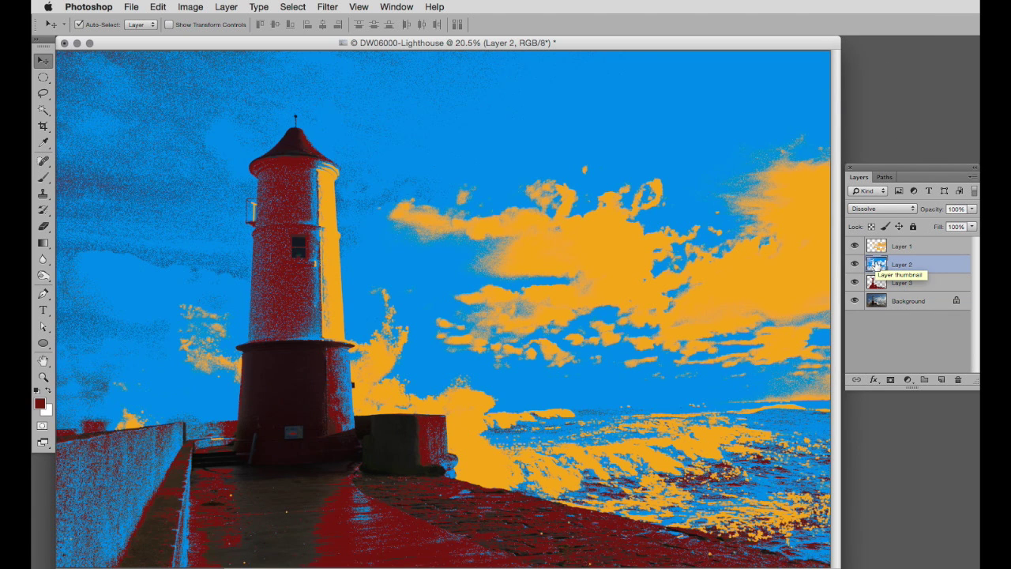
{"action": "key", "text": "shift+plus"}
{"action": "key", "text": "shift+plus"}
{"action": "key", "text": "shift+plus"}
{"action": "key", "text": "shift+plus"}
{"action": "key", "text": "shift+plus"}
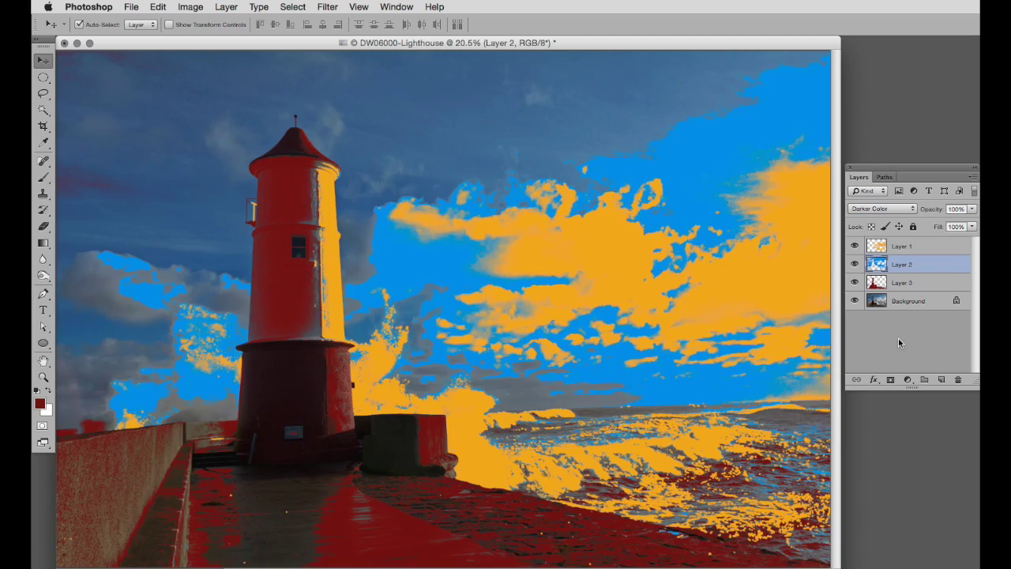
{"action": "key", "text": "shift+plus"}
{"action": "key", "text": "shift+plus"}
{"action": "key", "text": "shift+plus"}
{"action": "key", "text": "shift+plus"}
{"action": "key", "text": "shift+plus"}
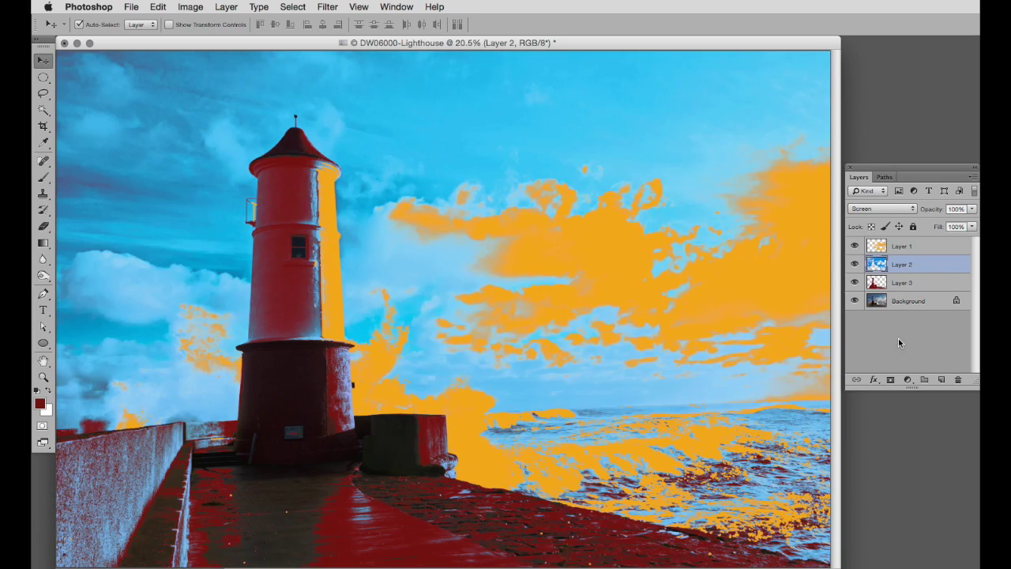
{"action": "key", "text": "shift+plus"}
{"action": "key", "text": "shift+plus"}
{"action": "key", "text": "shift+plus"}
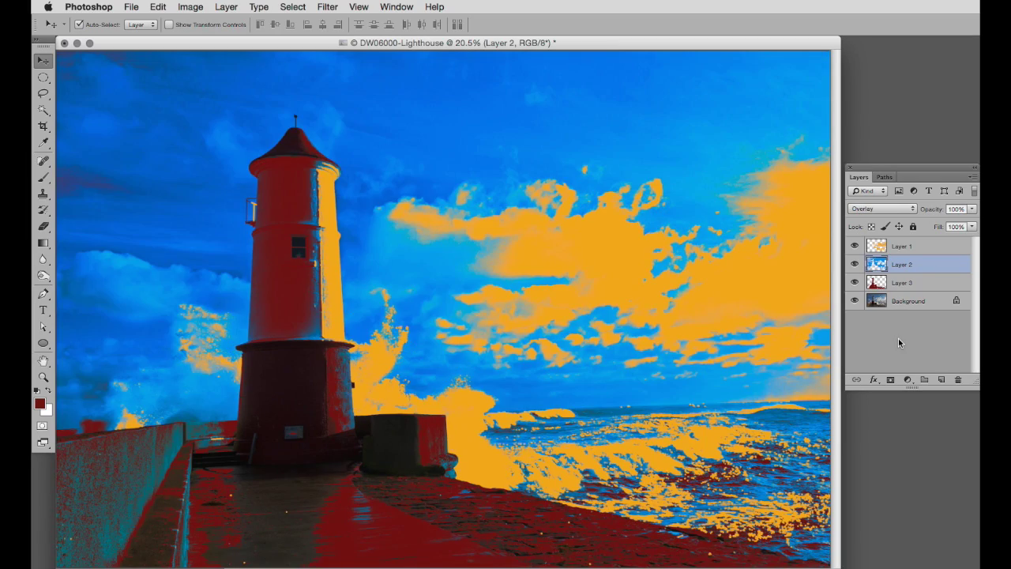
{"action": "key", "text": "shift+plus"}
{"action": "key", "text": "shift+plus"}
{"action": "key", "text": "shift+plus"}
{"action": "key", "text": "shift+plus"}
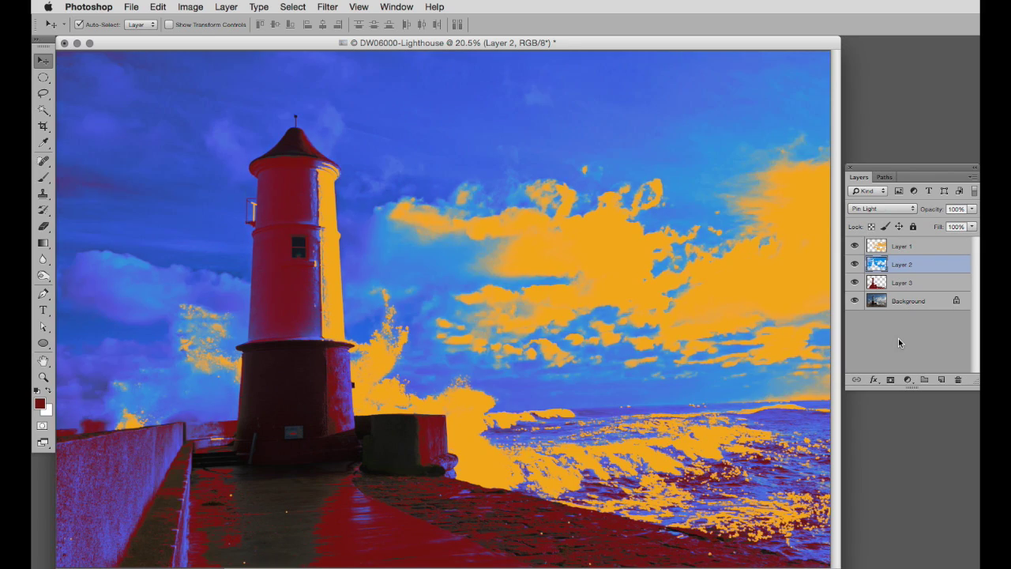
{"action": "key", "text": "shift+plus"}
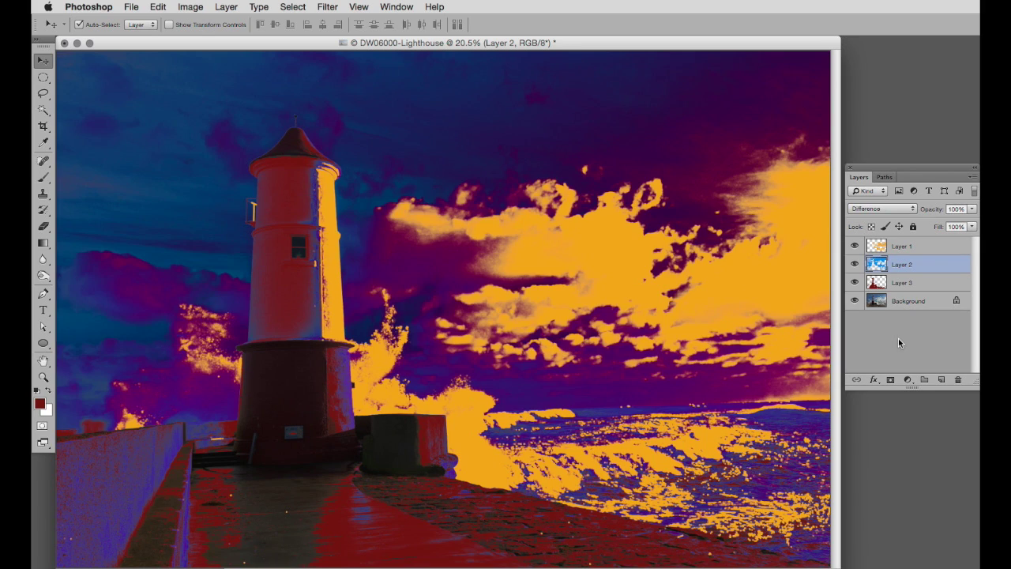
{"action": "key", "text": "shift+plus"}
{"action": "key", "text": "shift+plus"}
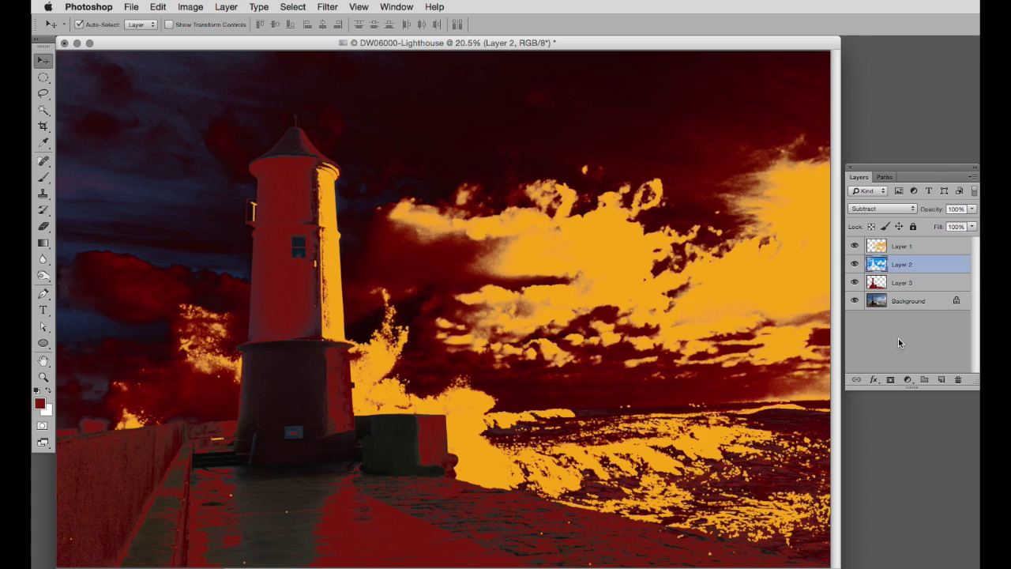
{"action": "key", "text": "shift+plus"}
{"action": "key", "text": "shift+plus"}
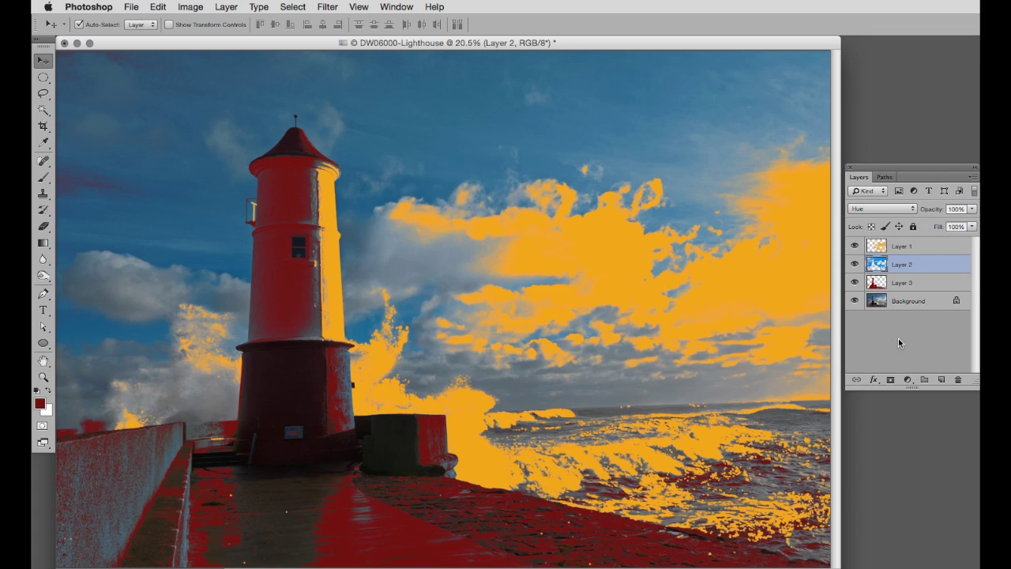
{"action": "key", "text": "shift+plus"}
{"action": "key", "text": "shift+plus"}
{"action": "key", "text": "shift+plus"}
{"action": "key", "text": "shift+plus"}
{"action": "key", "text": "shift+plus"}
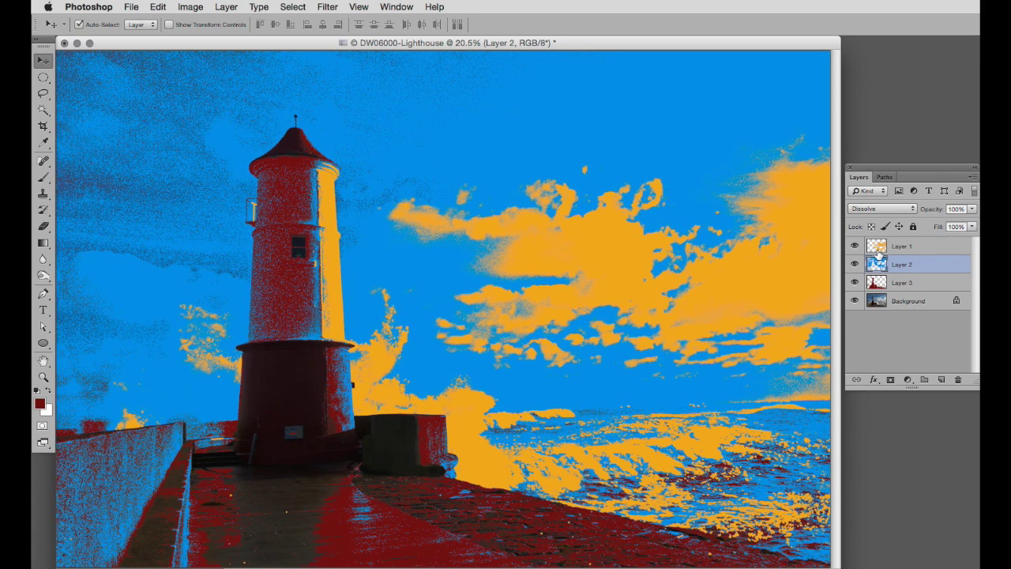
Set Layer 2 to Overlay and change Layer 1's blend to Darker Color.
{"action": "left_click", "coordinate": [910, 209]}
{"action": "left_click", "coordinate": [902, 323]}
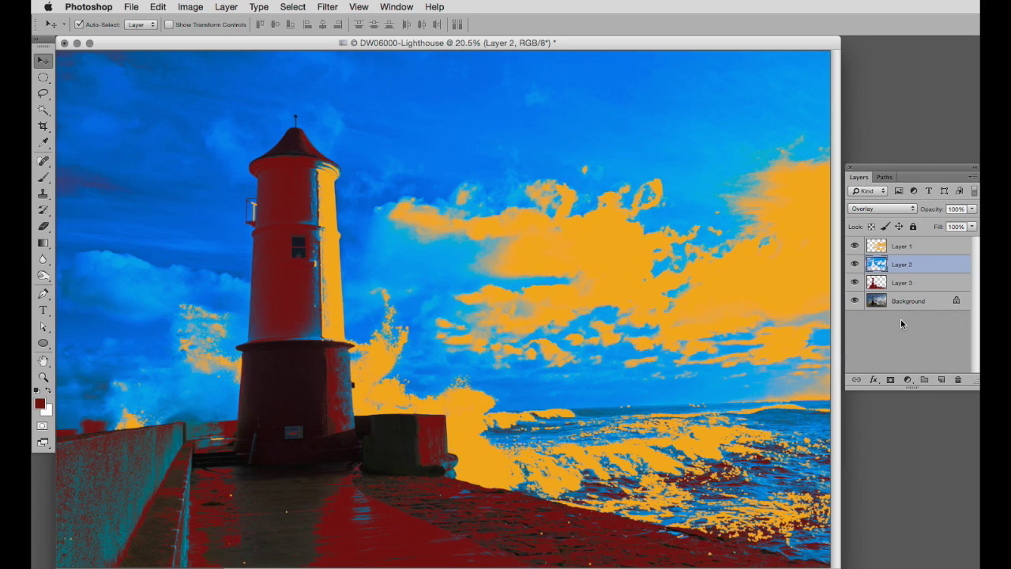
{"action": "left_click", "coordinate": [880, 246]}
{"action": "key", "text": "shift+plus"}
{"action": "key", "text": "shift+plus"}
{"action": "key", "text": "shift+plus"}
{"action": "key", "text": "shift+plus"}
{"action": "key", "text": "shift+plus"}
{"action": "key", "text": "shift+plus"}
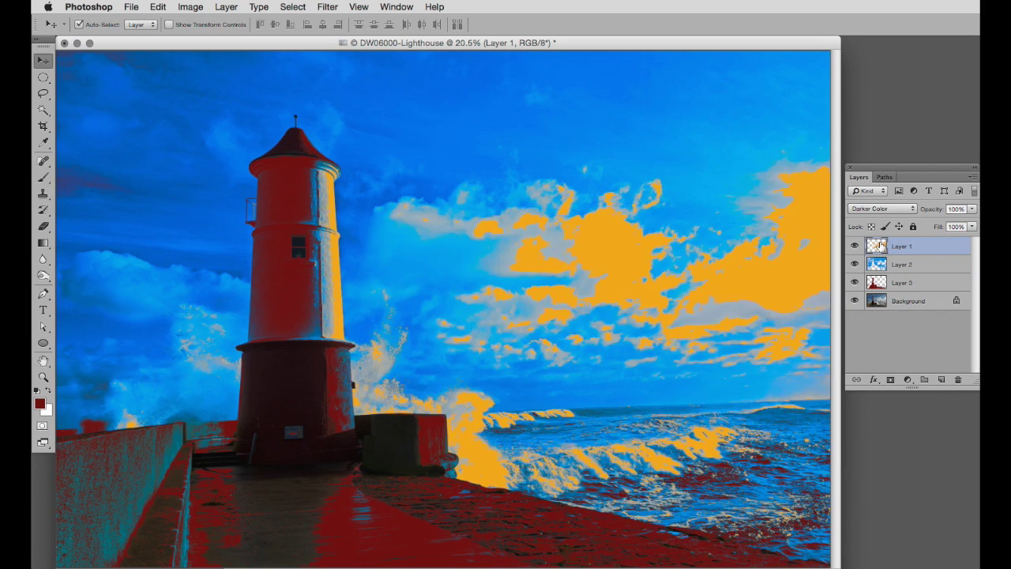
Preview Soft Light and Hard Light on Layer 1, settling on Pin Light.
{"action": "key", "text": "shift+plus"}
{"action": "key", "text": "shift+plus"}
{"action": "key", "text": "shift+plus"}
{"action": "key", "text": "shift+plus"}
{"action": "key", "text": "shift+plus"}
{"action": "key", "text": "shift+plus"}
{"action": "key", "text": "shift+plus"}
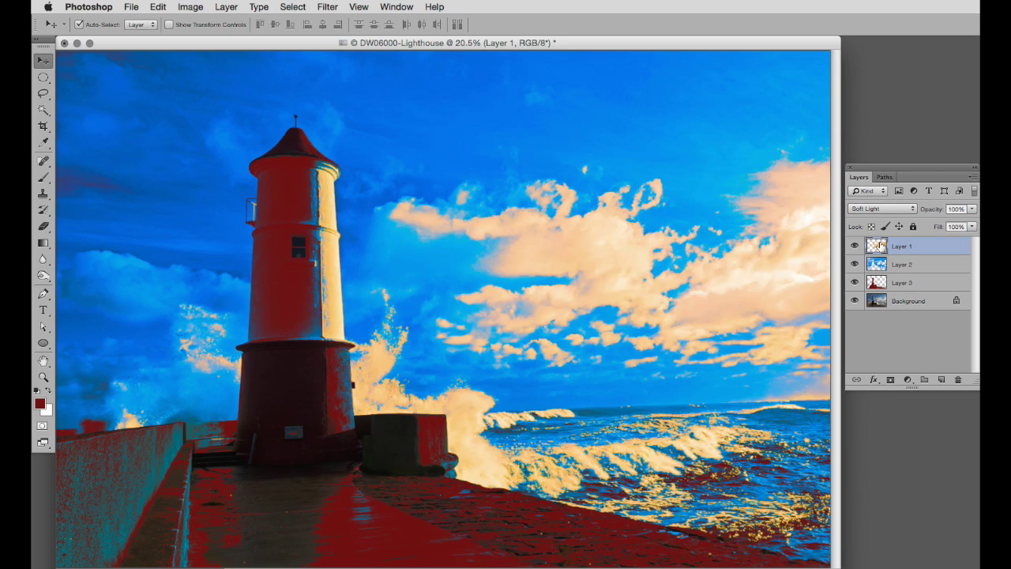
{"action": "key", "text": "shift+plus"}
{"action": "key", "text": "shift+plus"}
{"action": "key", "text": "shift+plus"}
{"action": "key", "text": "shift+plus"}
{"action": "key", "text": "shift+plus"}
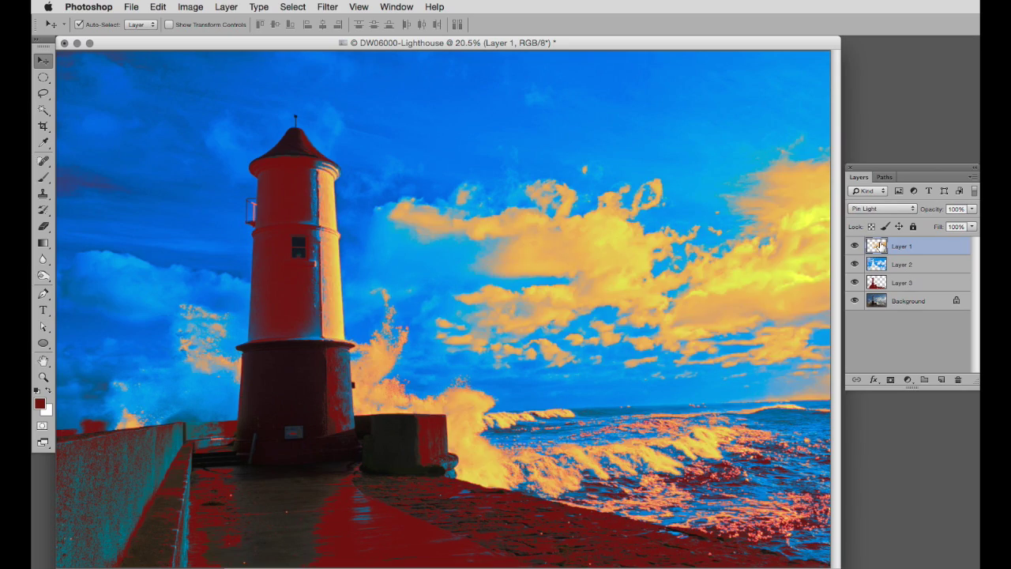
{"action": "key", "text": "shift+minus"}
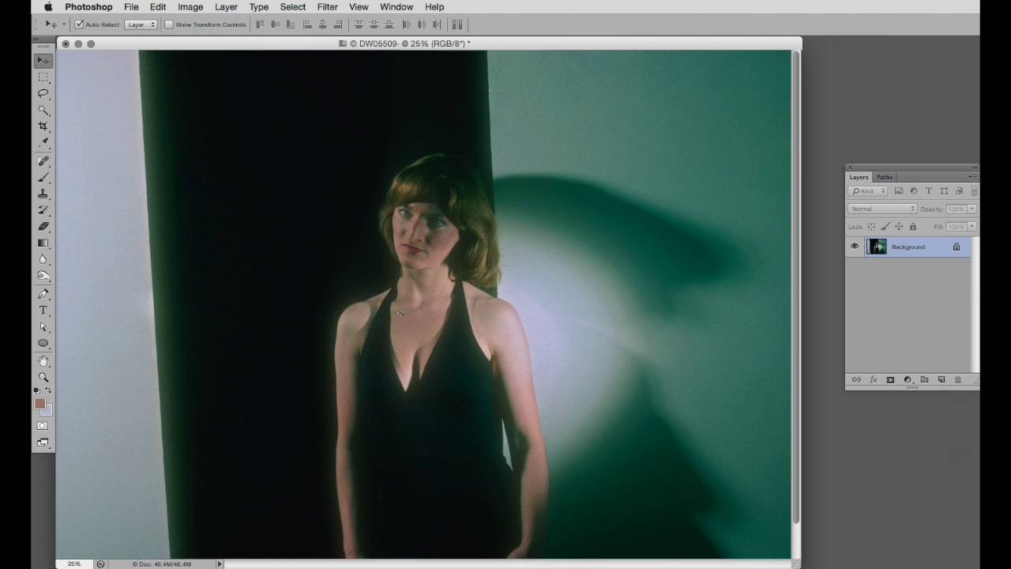
{"action": "left_click", "coordinate": [292, 6]}
{"action": "left_click", "coordinate": [322, 131]}
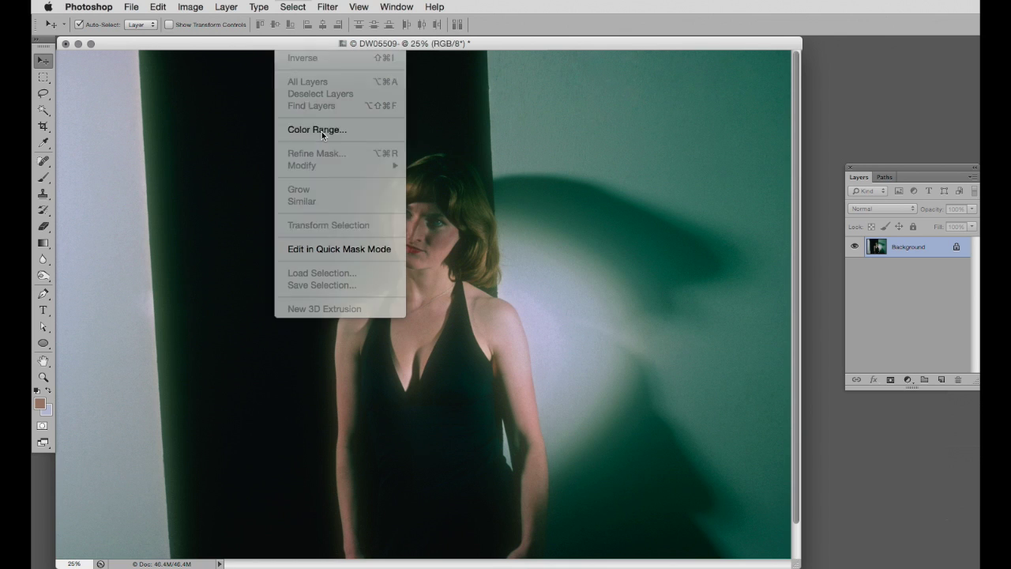
{"action": "left_click", "coordinate": [895, 261]}
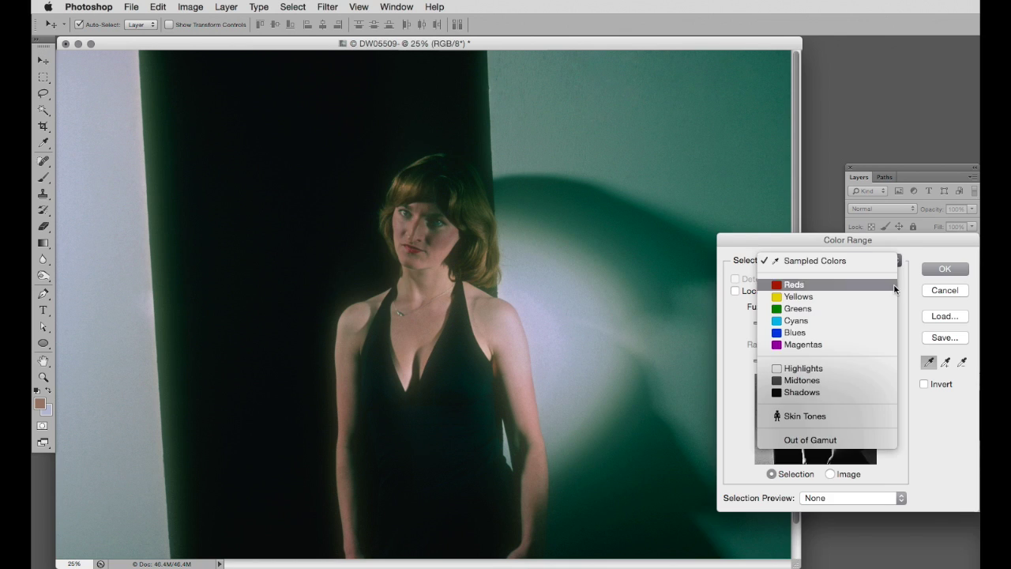
{"action": "left_click", "coordinate": [890, 414]}
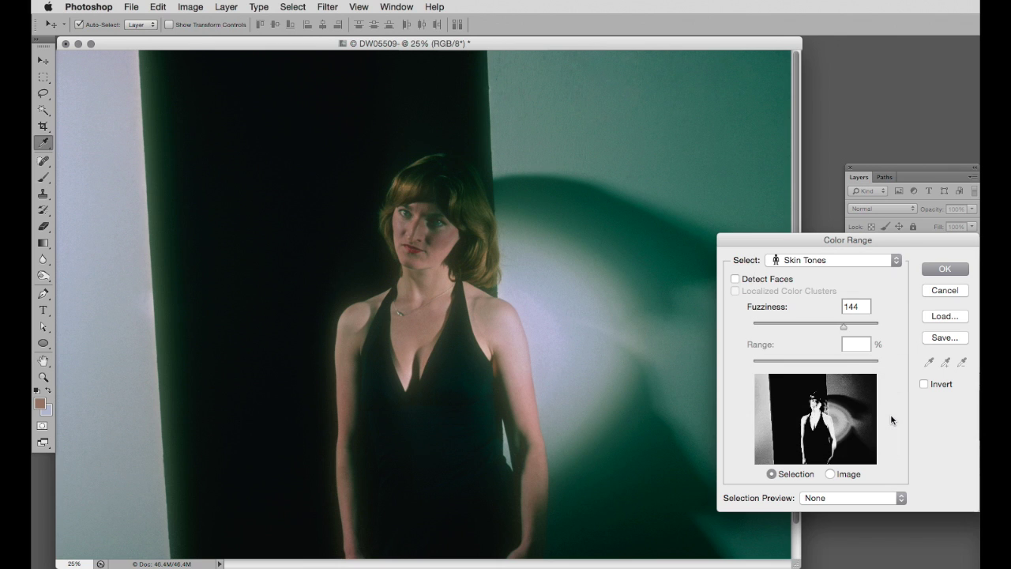
{"action": "left_click_drag", "start_coordinate": [843, 327], "coordinate": [809, 328]}
{"action": "left_click", "coordinate": [943, 267]}
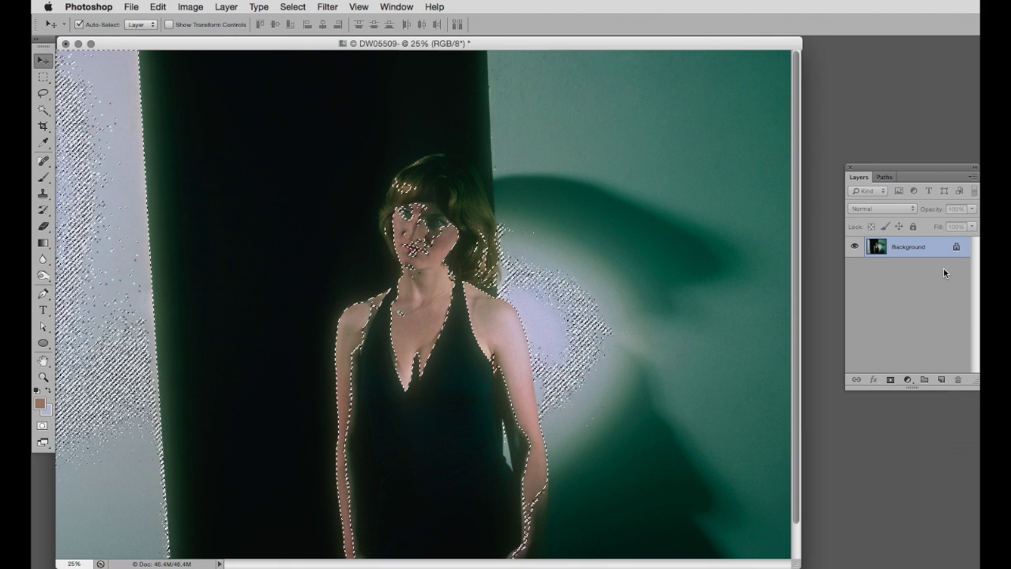
{"action": "key", "text": "super+d"}
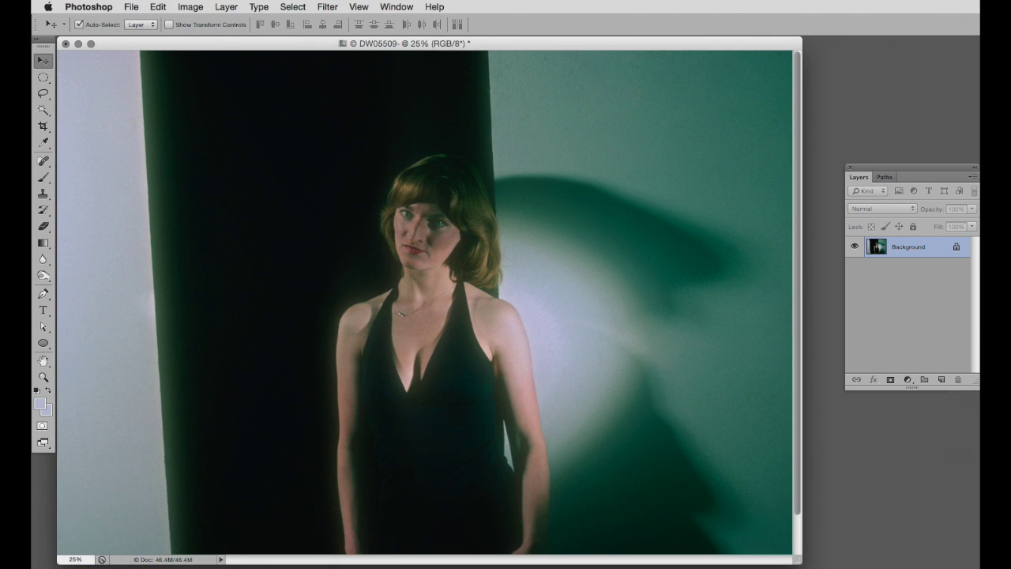
{"action": "left_click", "coordinate": [292, 6]}
Enable Localized Color Clusters and Detect Faces, preview as Quick Mask, Fuzziness 125, Range 67%.
{"action": "left_click", "coordinate": [321, 133]}
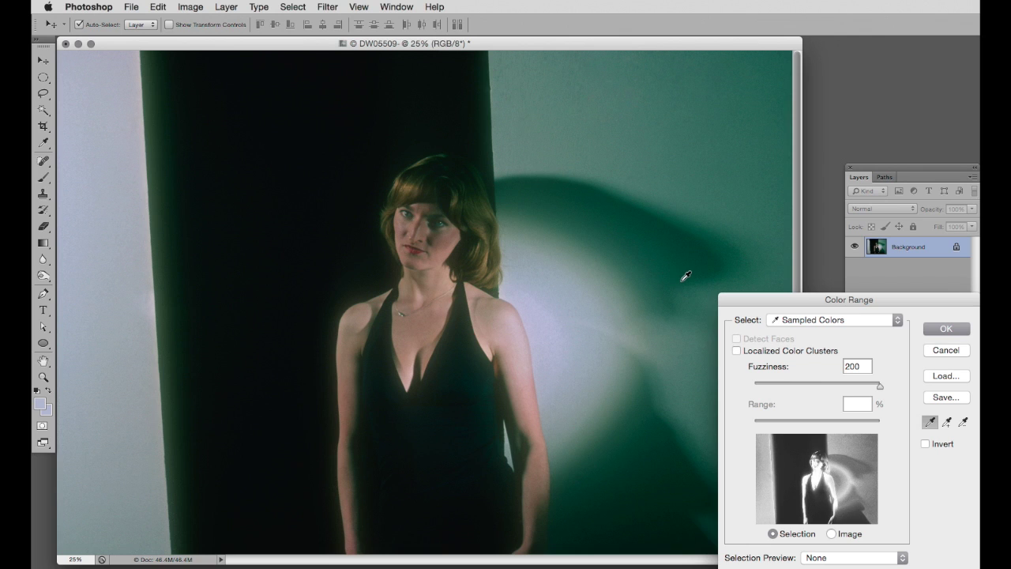
{"action": "left_click", "coordinate": [736, 351]}
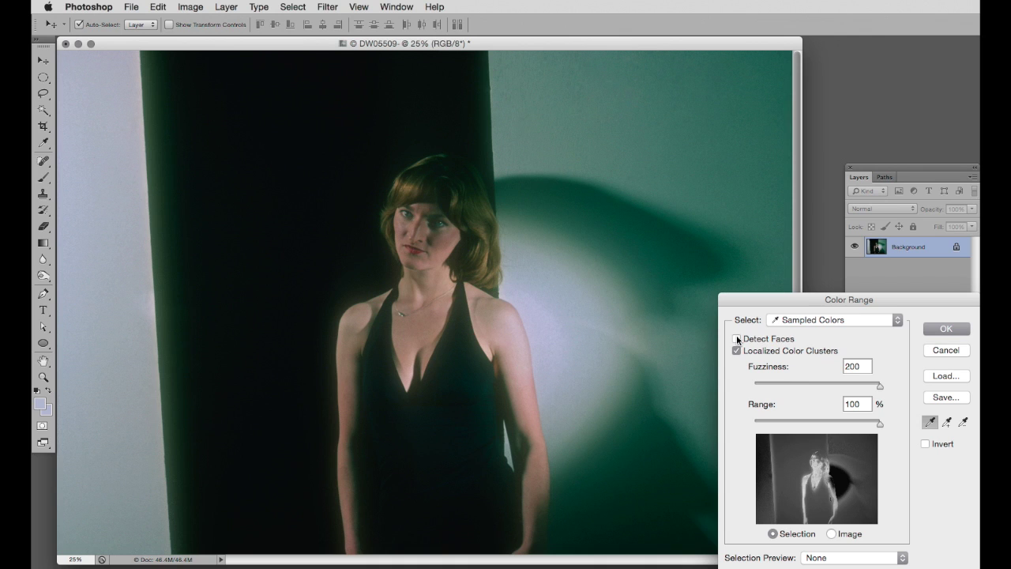
{"action": "left_click", "coordinate": [737, 339]}
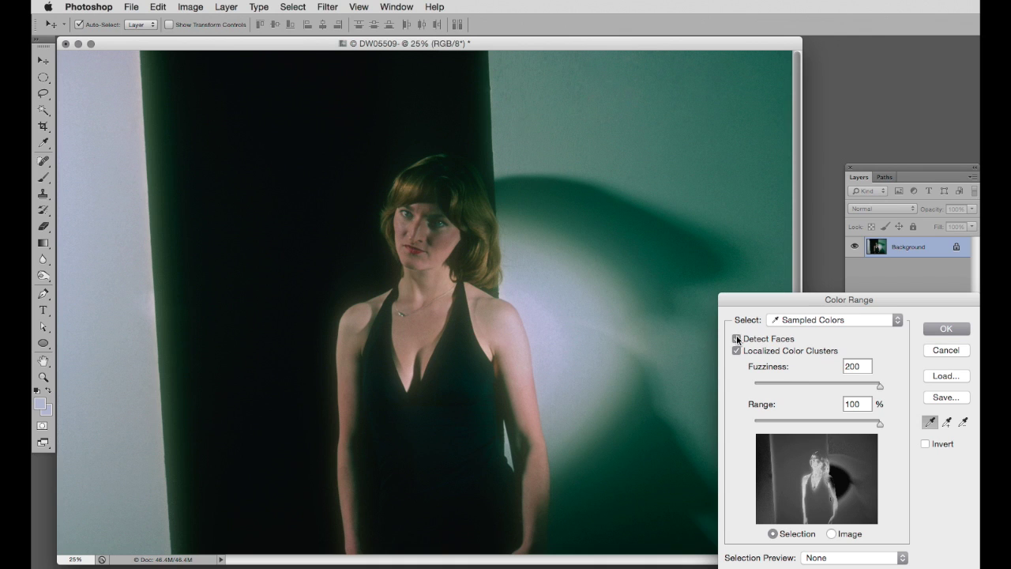
{"action": "left_click", "coordinate": [903, 557]}
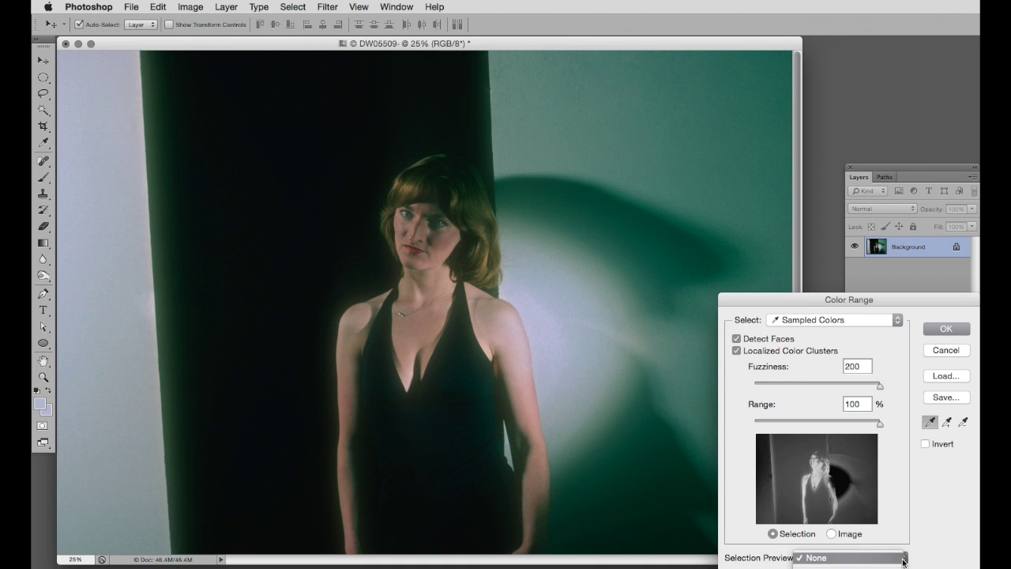
{"action": "key", "text": "Down"}
{"action": "key", "text": "Down"}
{"action": "key", "text": "Down"}
{"action": "key", "text": "Down"}
{"action": "key", "text": "Return"}
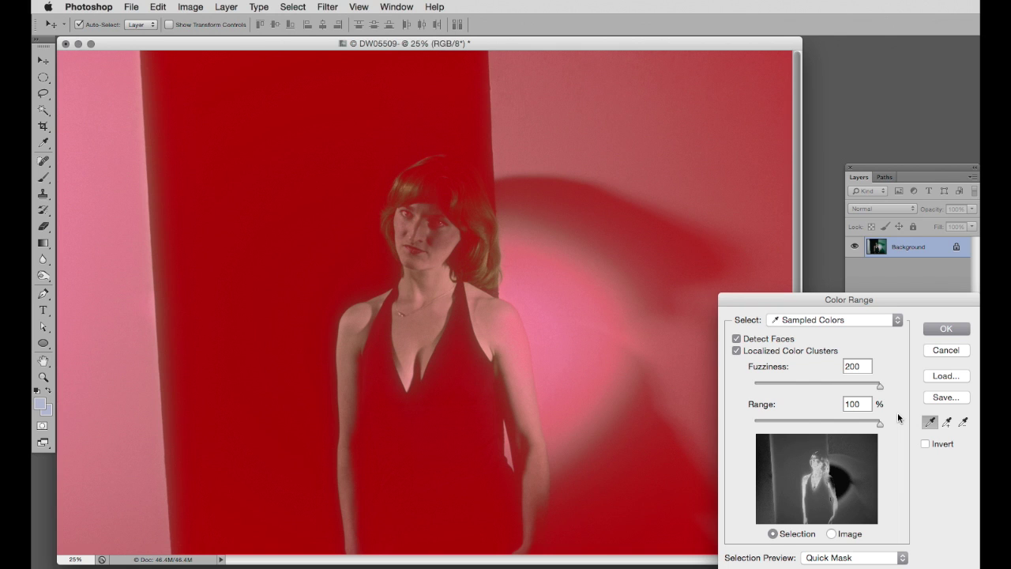
{"action": "left_click_drag", "start_coordinate": [879, 389], "coordinate": [836, 384]}
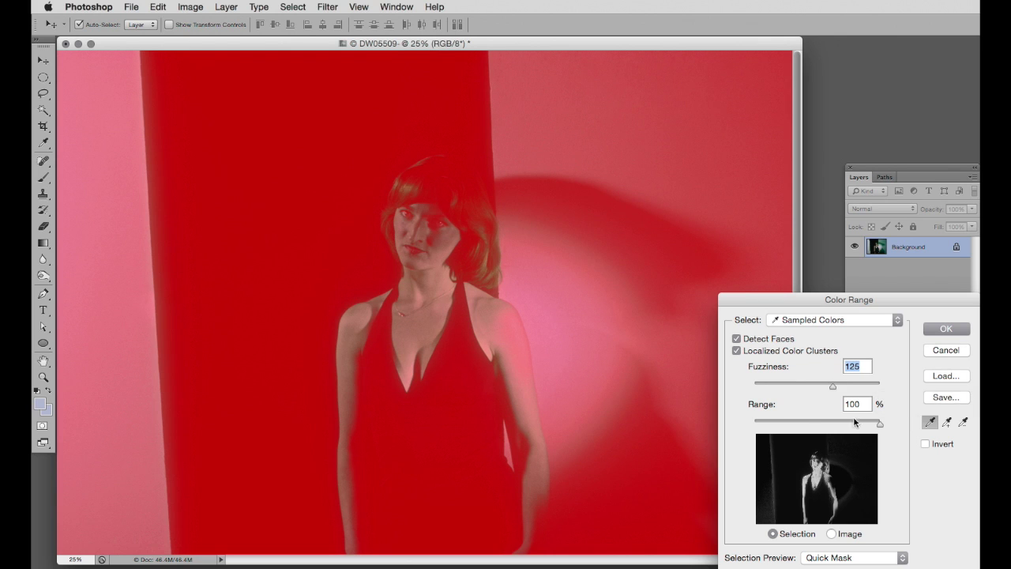
{"action": "left_click_drag", "start_coordinate": [878, 422], "coordinate": [836, 426]}
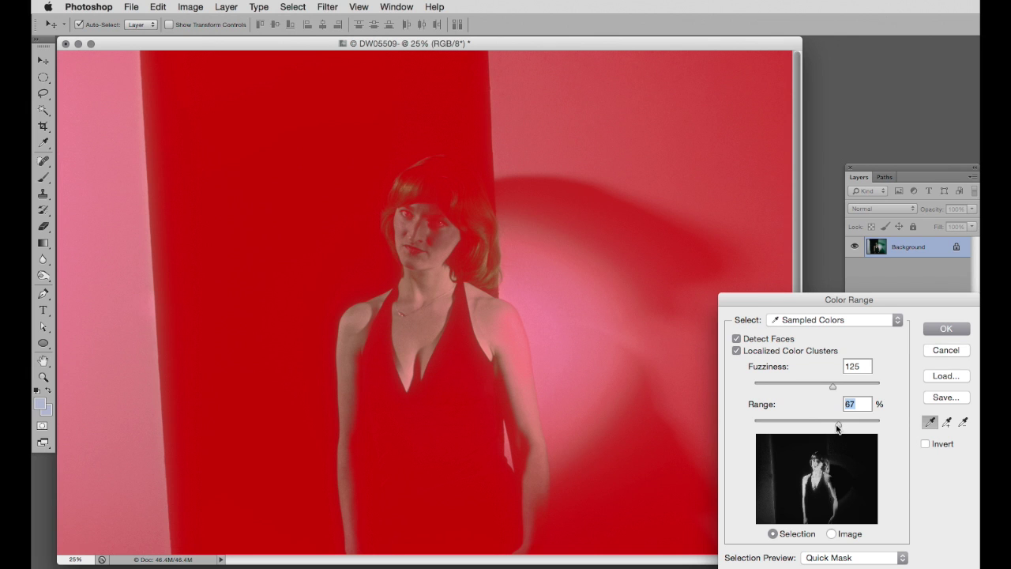
Apply the face-detection selection, deselect it, and reopen Color Range keeping Sampled Colors.
{"action": "left_click", "coordinate": [946, 328]}
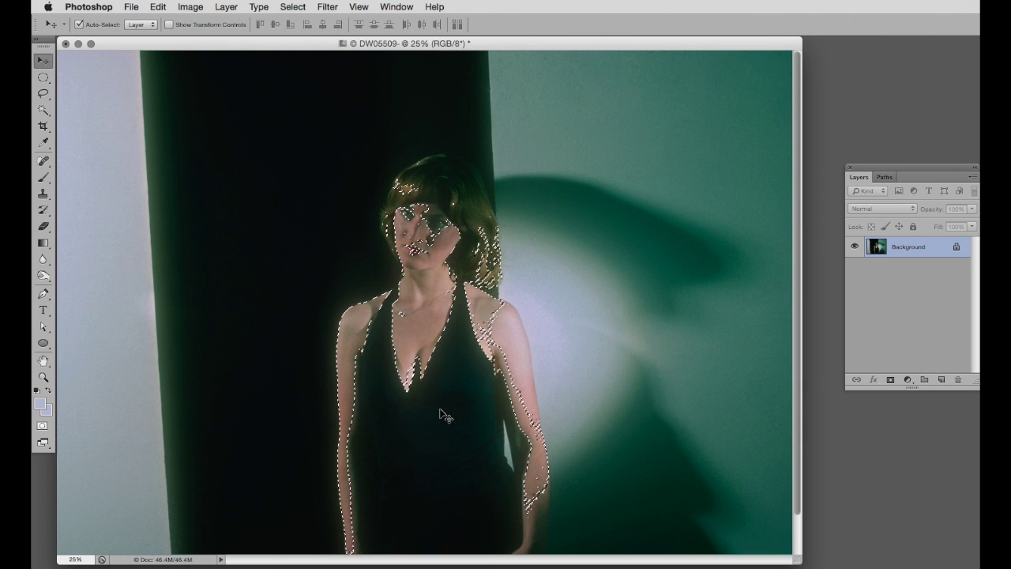
{"action": "left_click", "coordinate": [292, 7]}
{"action": "left_click", "coordinate": [304, 34]}
{"action": "left_click", "coordinate": [315, 129]}
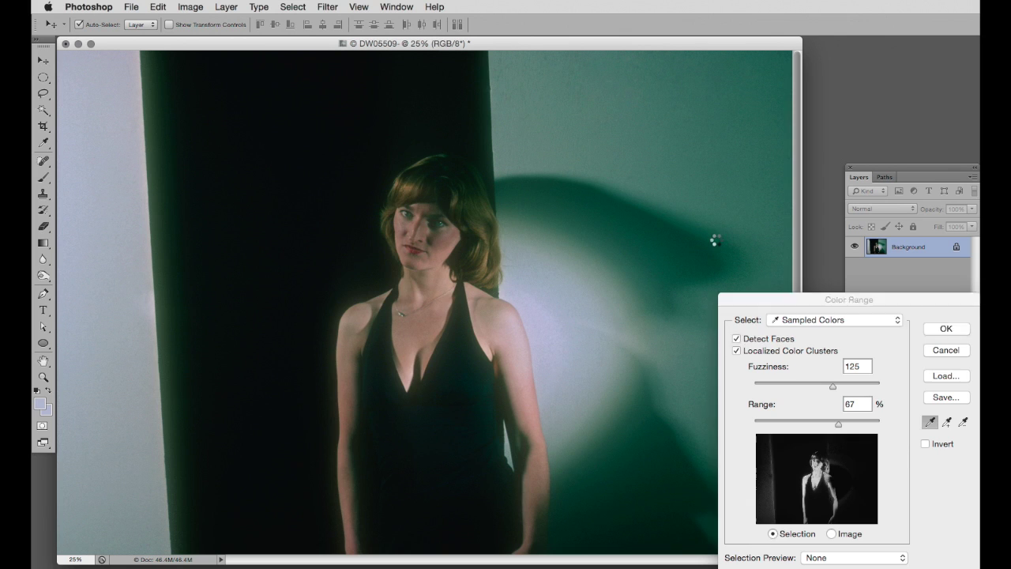
{"action": "left_click", "coordinate": [897, 320]}
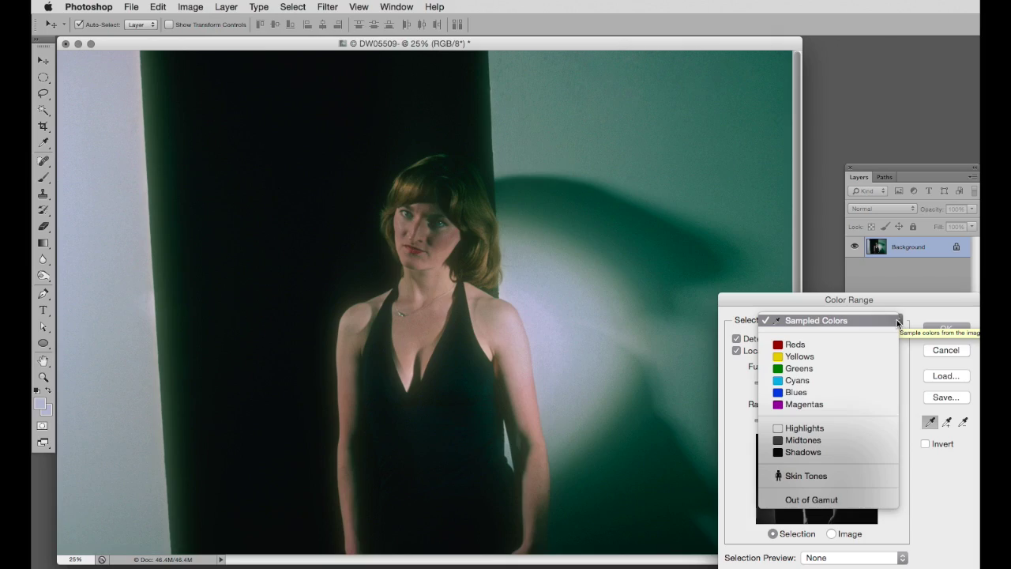
{"action": "left_click", "coordinate": [897, 322]}
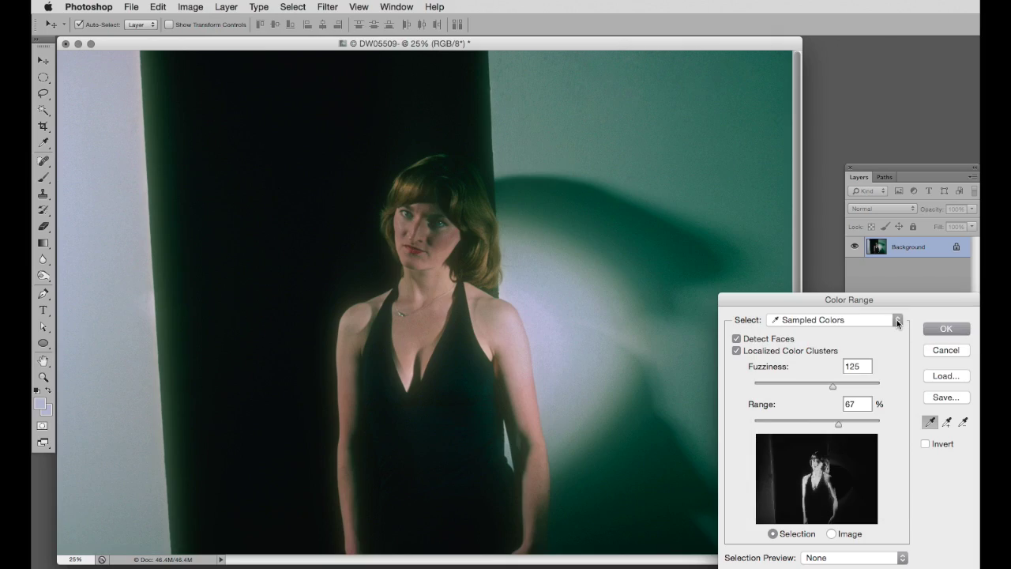